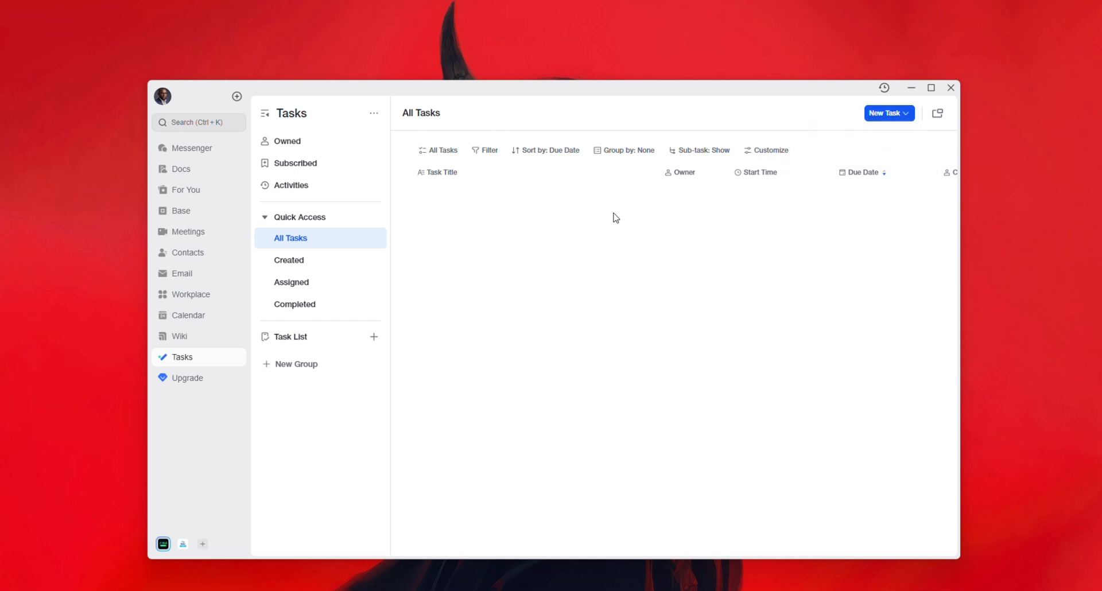
- Open the New Task dropdown in All Tasks to reveal New Task and New Task List
{"action": "mouse_move", "coordinate": [876, 117]}
{"action": "left_click", "coordinate": [885, 115]}
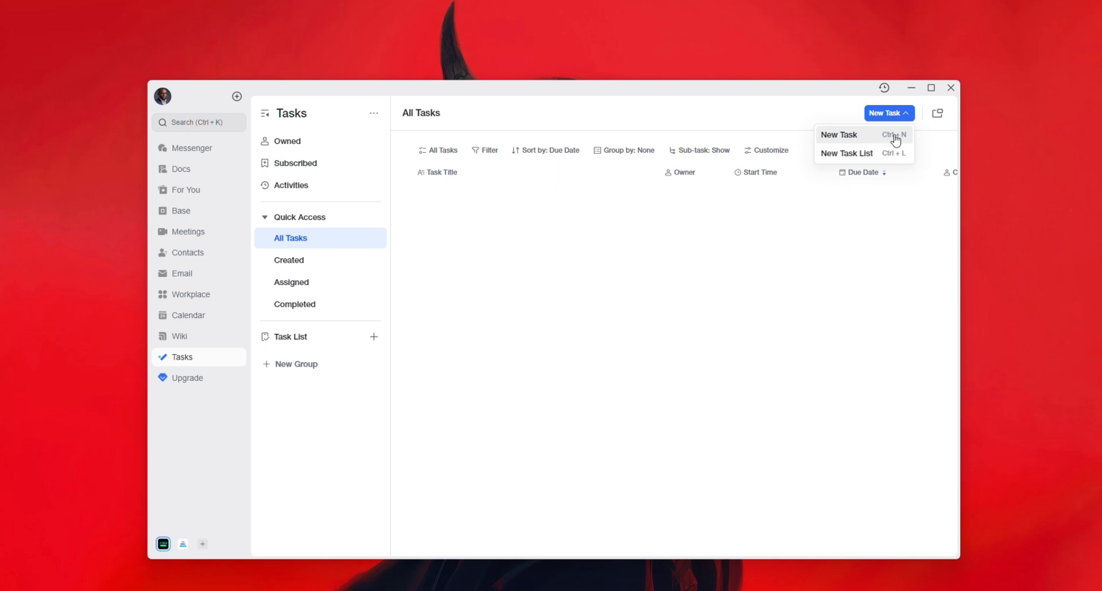
- Start a new task and title it 'Create Content Calendar', fixing the capitalization typo
{"action": "left_click", "coordinate": [855, 135]}
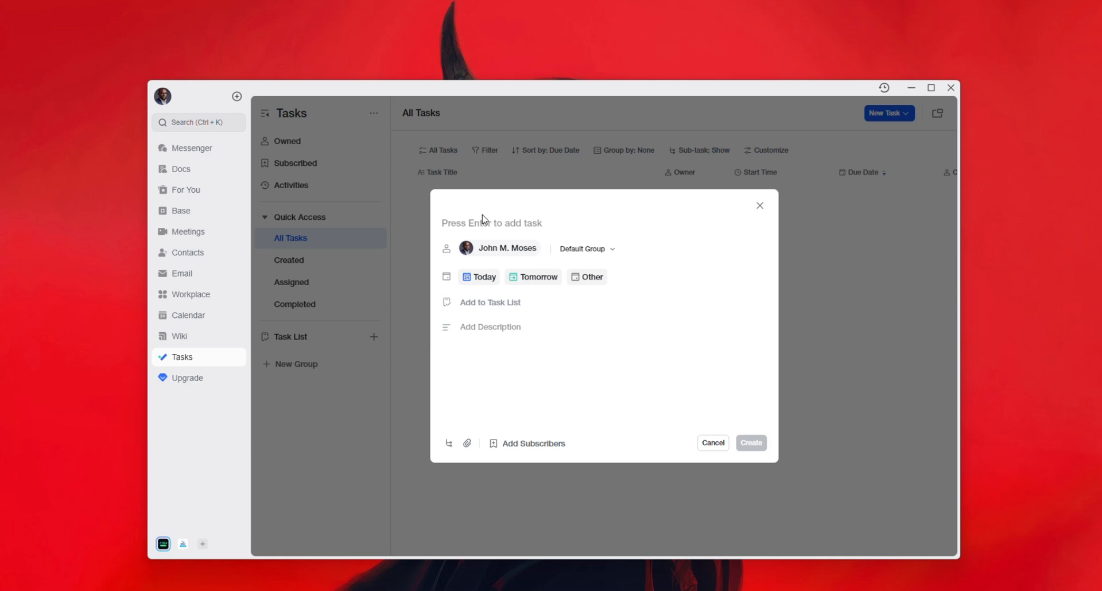
{"action": "type", "text": "Create"}
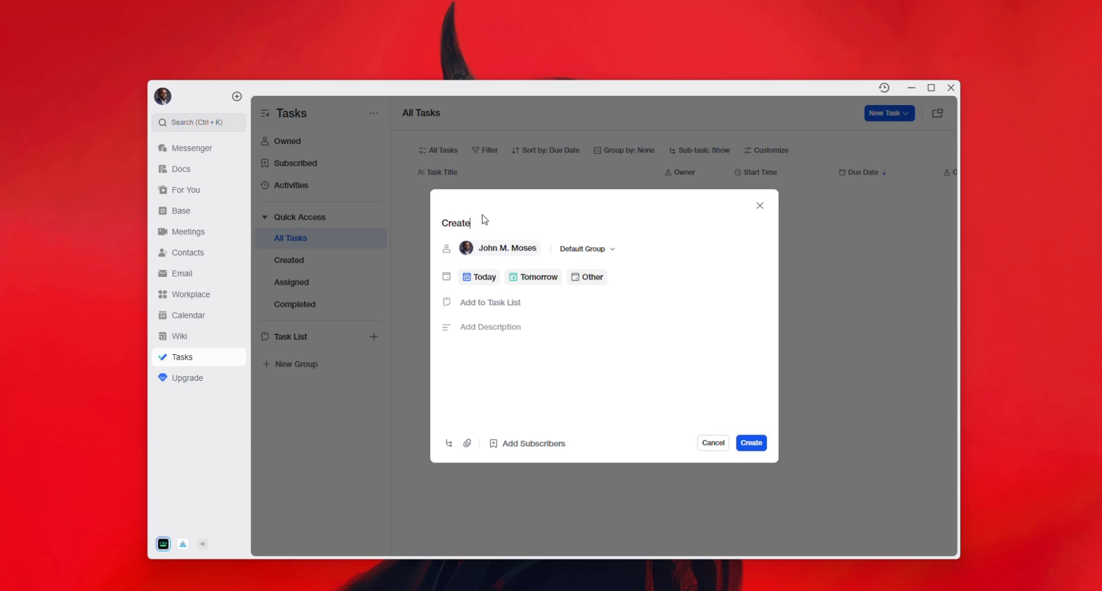
{"action": "type", "text": " Conten"}
{"action": "left_click", "coordinate": [485, 225]}
{"action": "key", "text": "BackSpace"}
{"action": "type", "text": "oalen"}
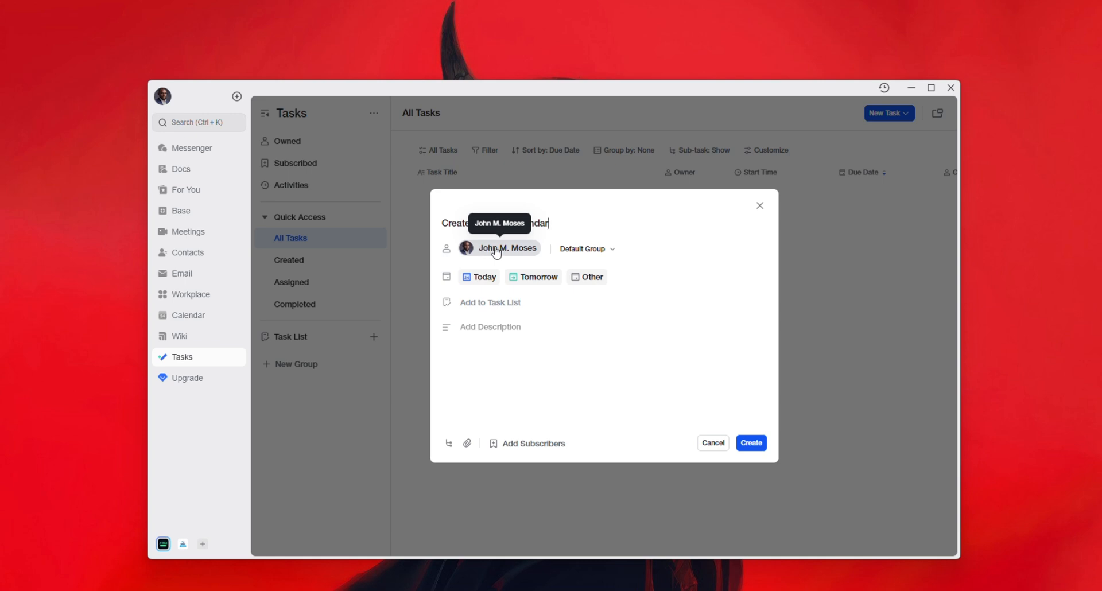
- Search for a team member and make them the sole owner, removing the original owner
{"action": "left_click", "coordinate": [497, 251]}
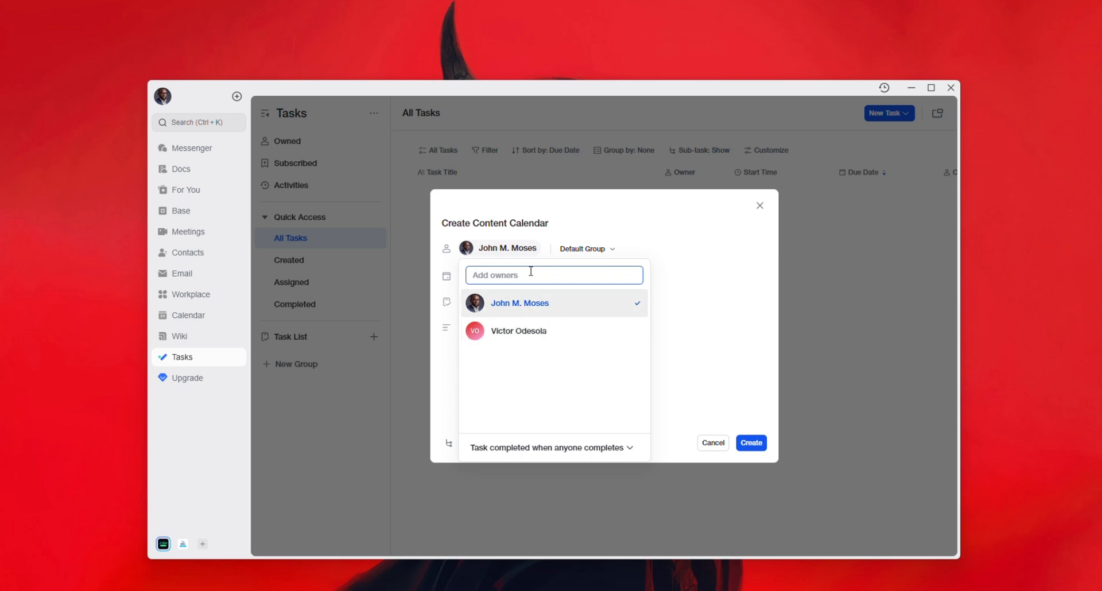
{"action": "type", "text": "Mic"}
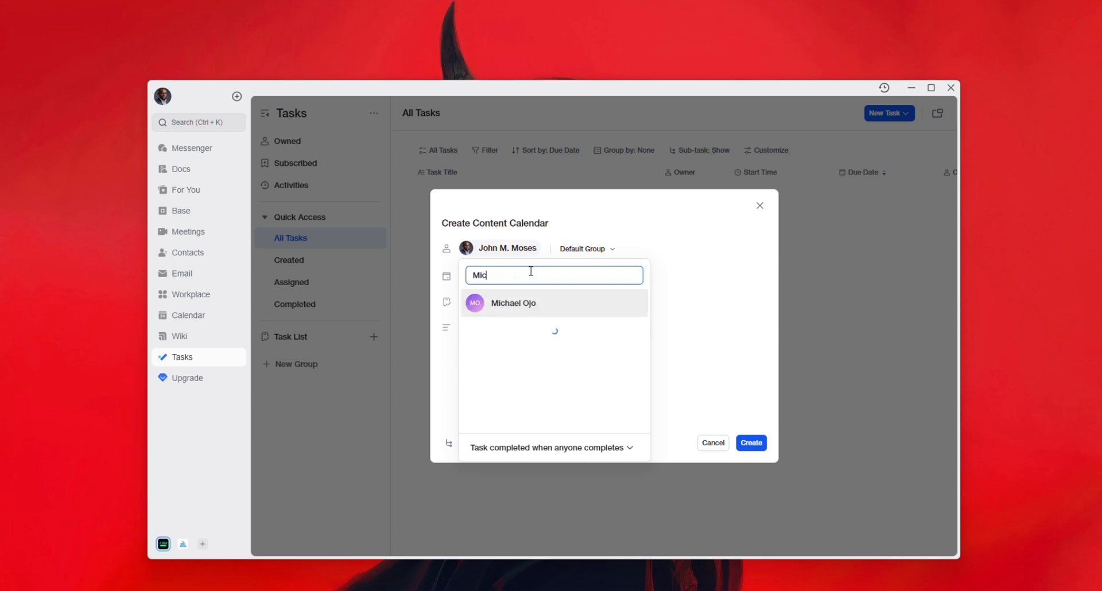
{"action": "type", "text": "heaa"}
{"action": "left_click", "coordinate": [547, 304]}
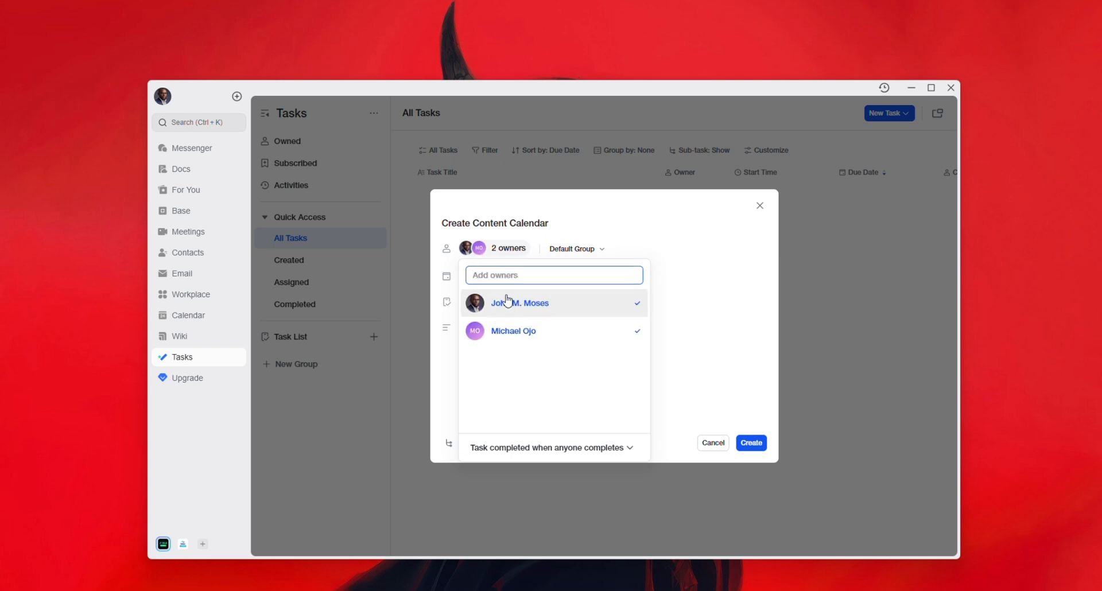
{"action": "left_click", "coordinate": [584, 308]}
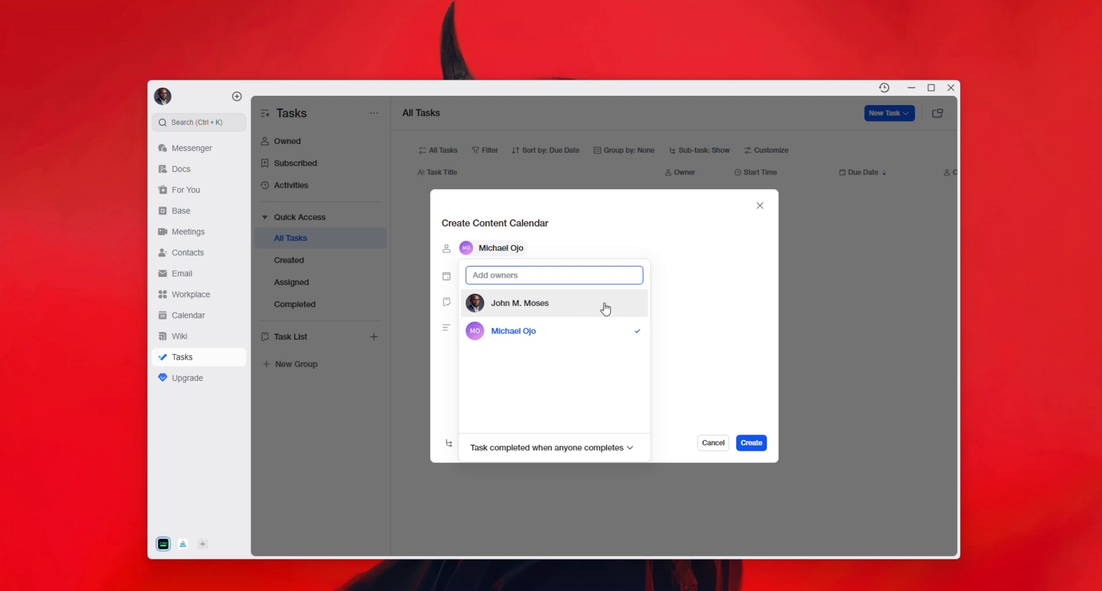
{"action": "left_click", "coordinate": [728, 313]}
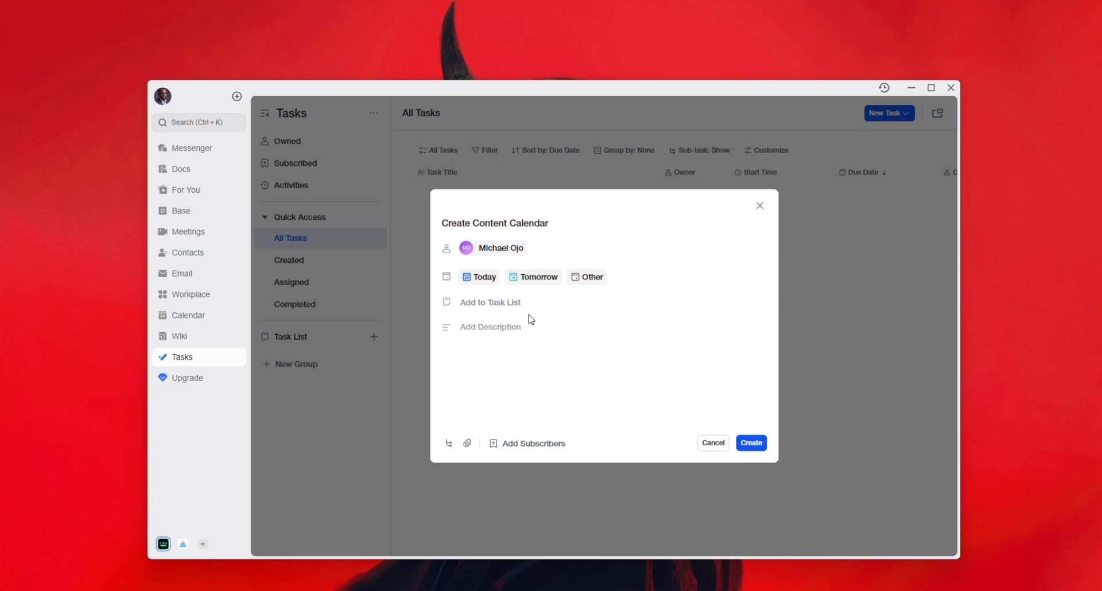
- Add the first listed member and two searched members as the task's three subscribers
{"action": "left_click", "coordinate": [530, 448]}
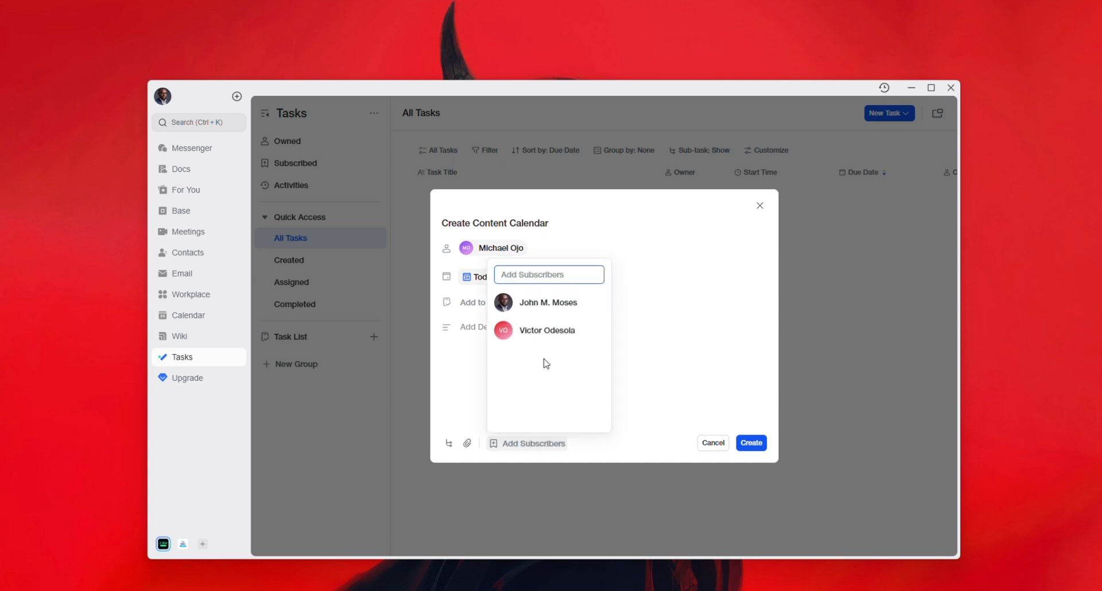
{"action": "left_click", "coordinate": [540, 303]}
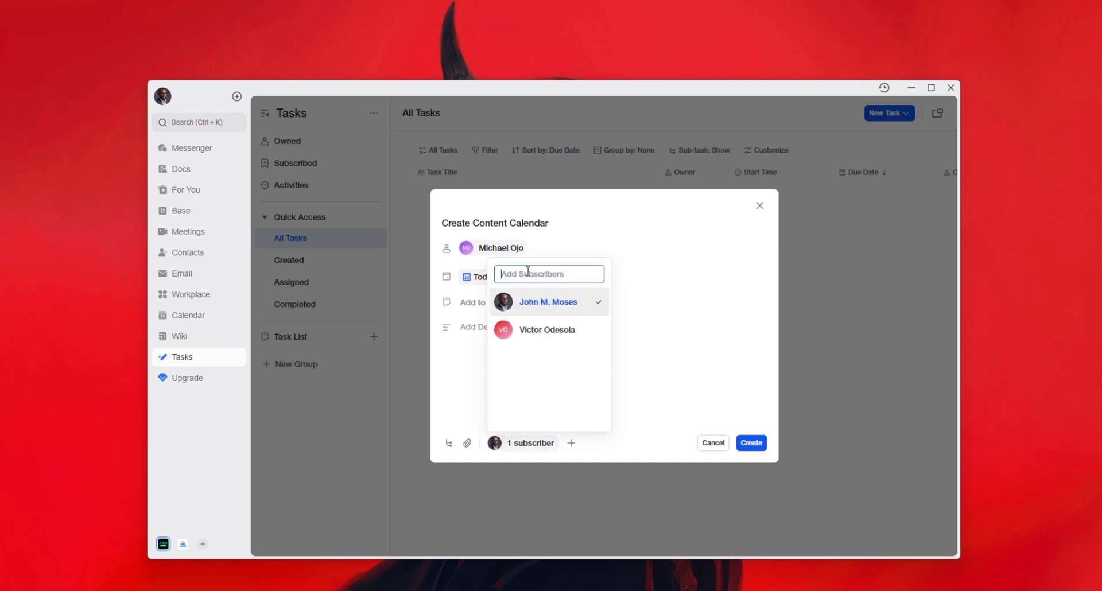
{"action": "type", "text": "mic"}
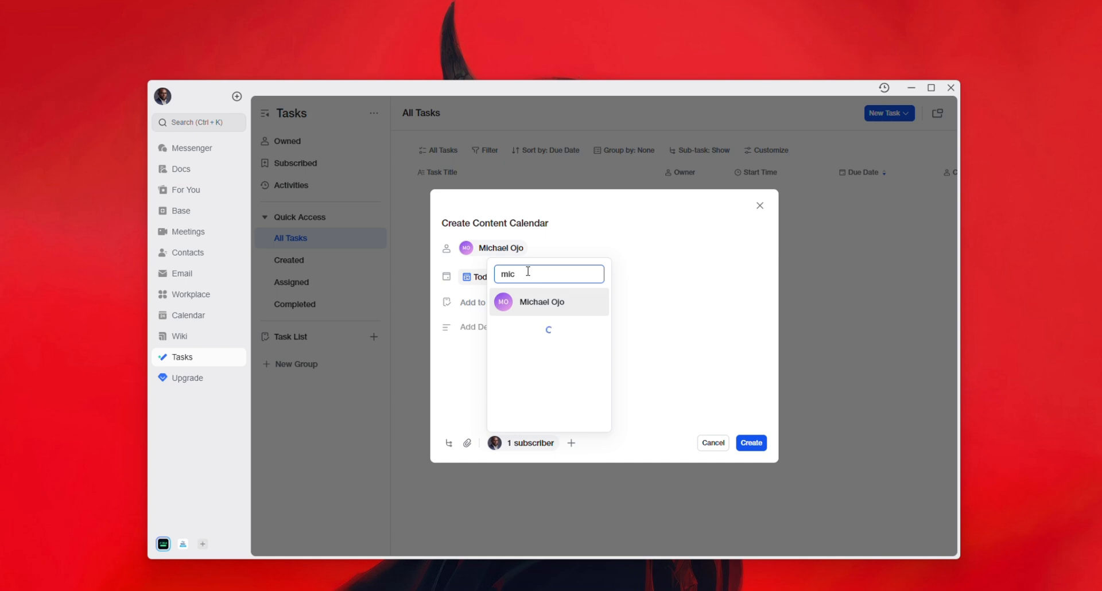
{"action": "key", "text": "BackSpace"}
{"action": "key", "text": "BackSpace"}
{"action": "key", "text": "BackSpace"}
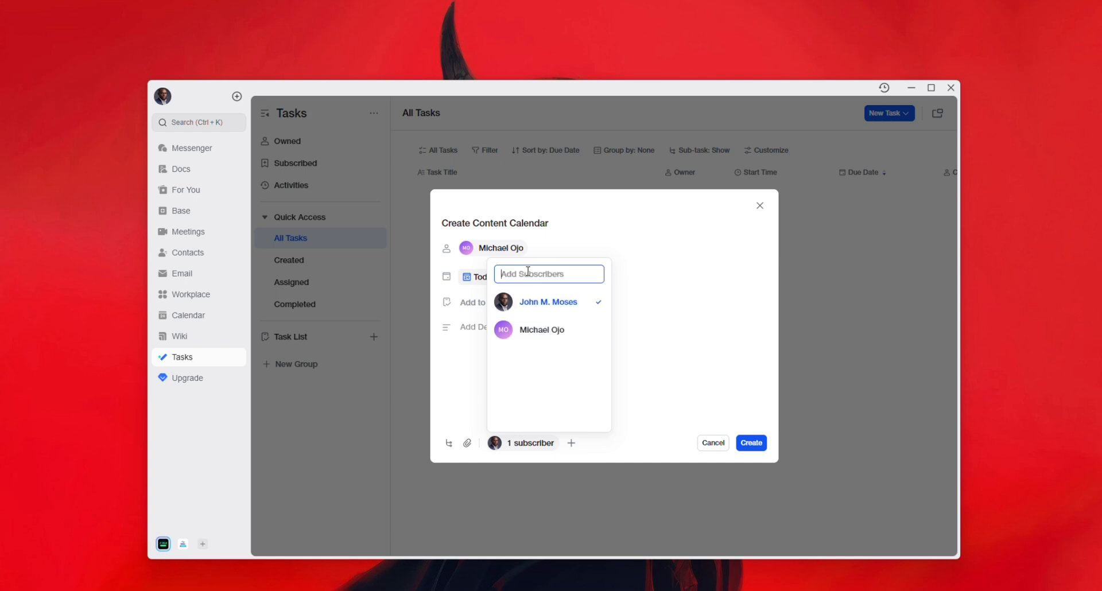
{"action": "type", "text": "se"}
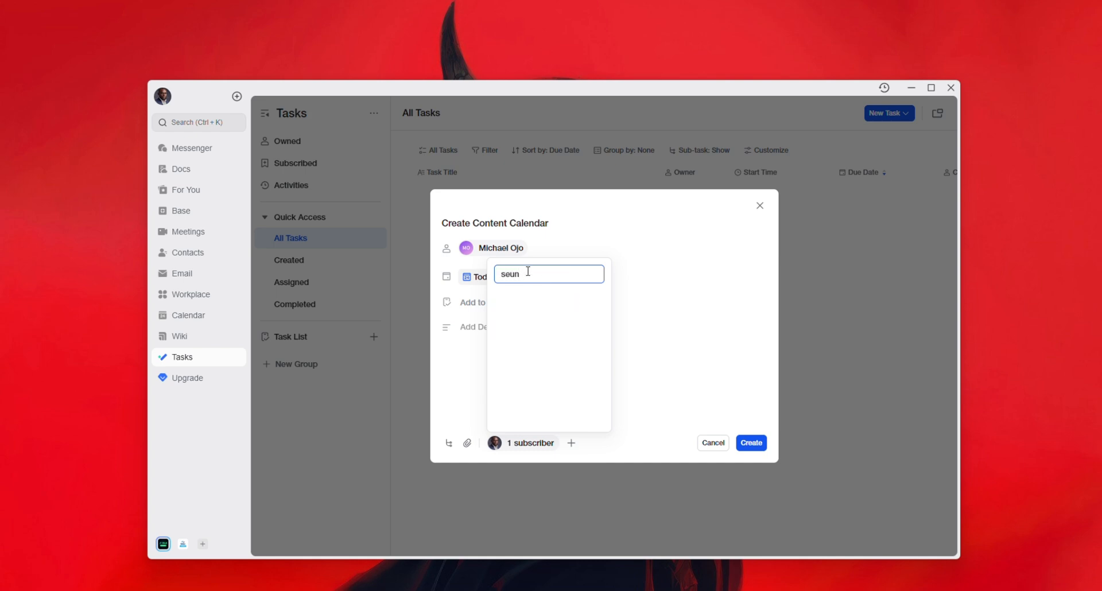
{"action": "type", "text": "un"}
{"action": "left_click", "coordinate": [565, 303]}
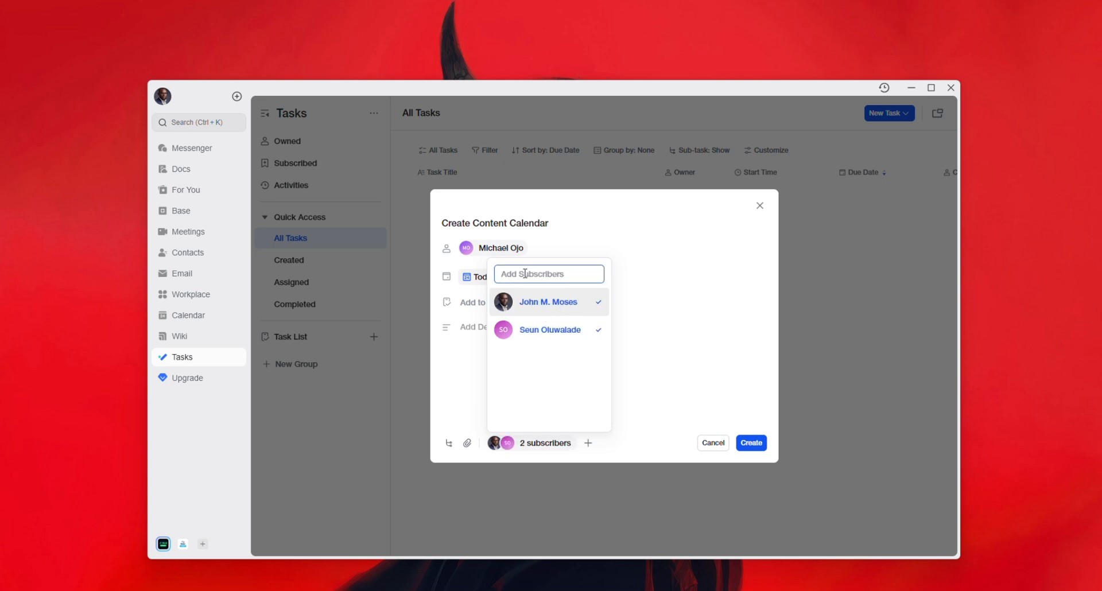
{"action": "type", "text": "vic"}
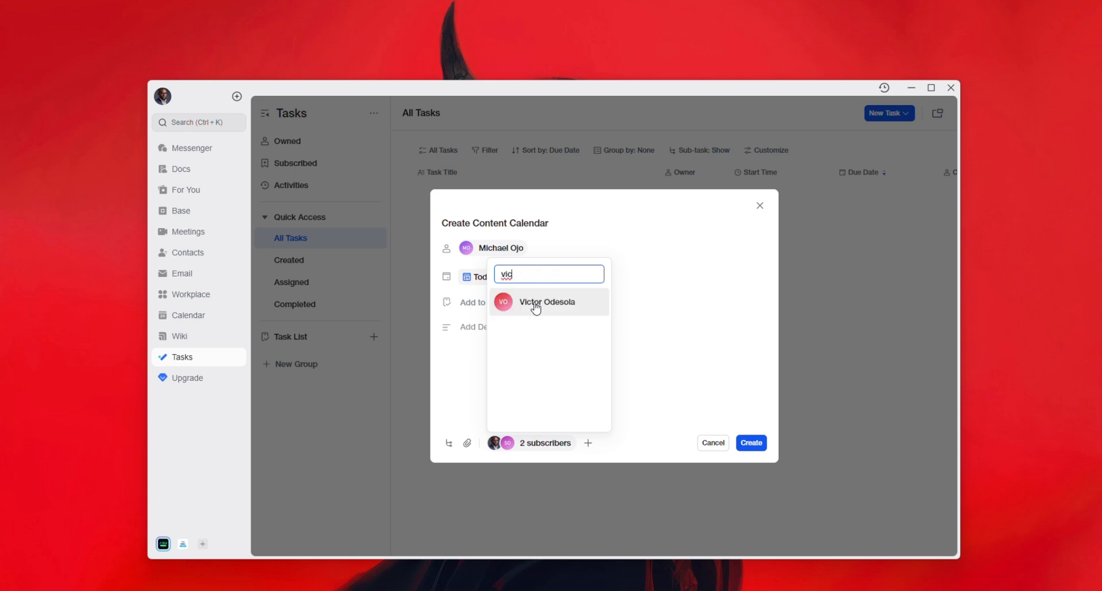
{"action": "left_click", "coordinate": [534, 306]}
{"action": "left_click", "coordinate": [684, 372]}
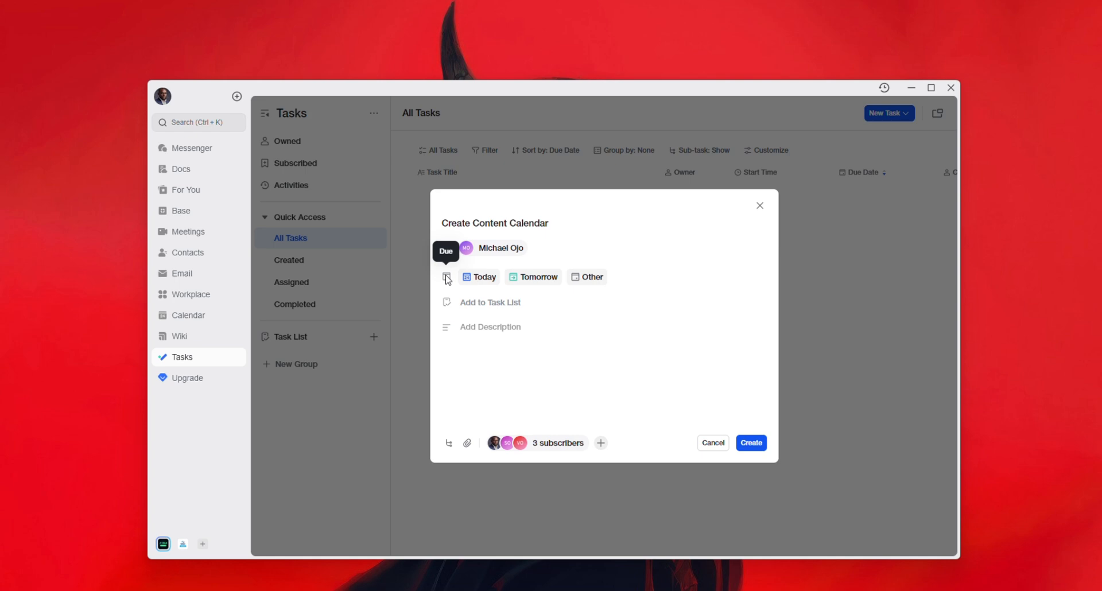
- Set the task to start 25 January 2026 and be due 27 January 2026
{"action": "left_click", "coordinate": [472, 278]}
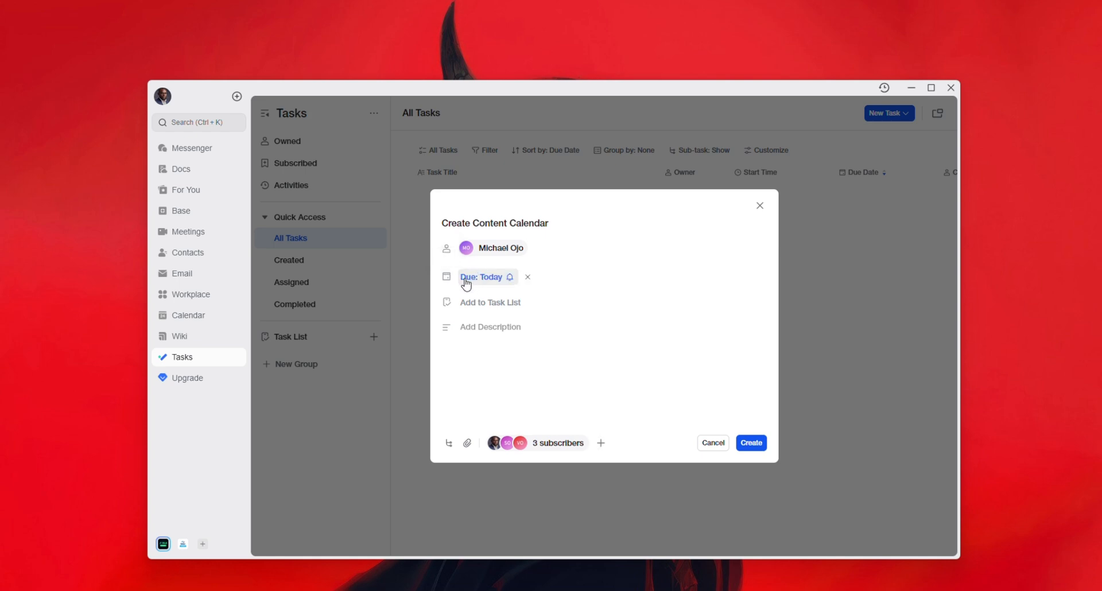
{"action": "left_click", "coordinate": [466, 282]}
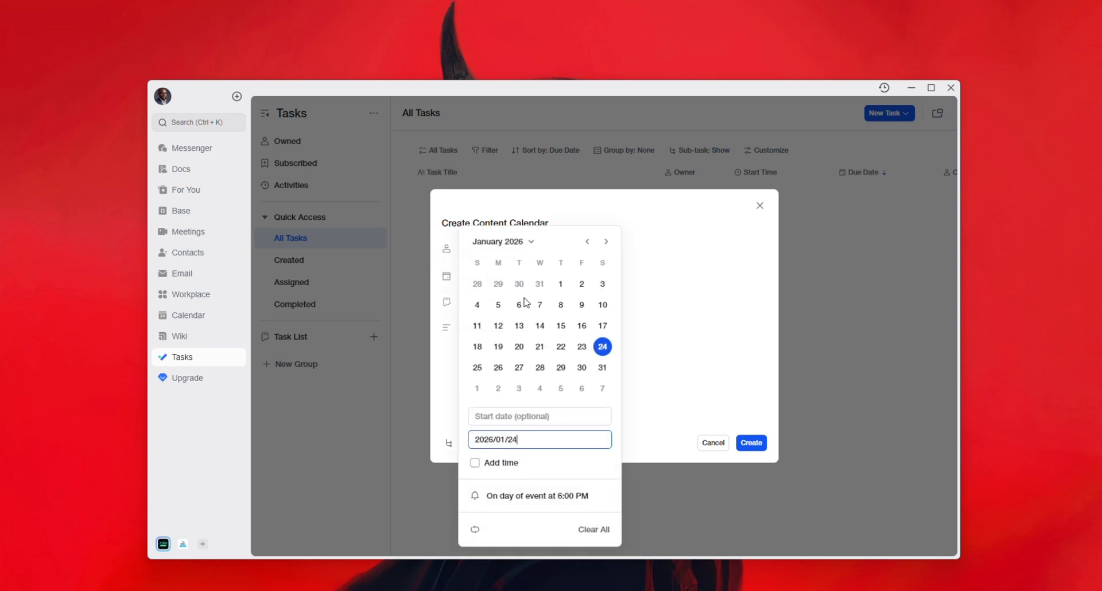
{"action": "left_click", "coordinate": [499, 370]}
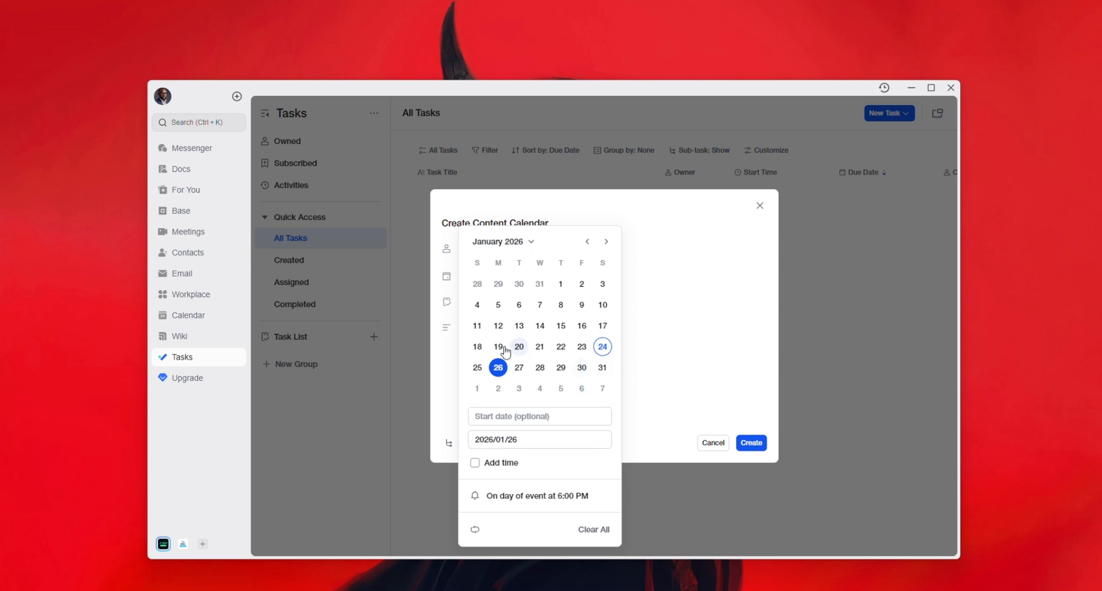
{"action": "left_click", "coordinate": [633, 378]}
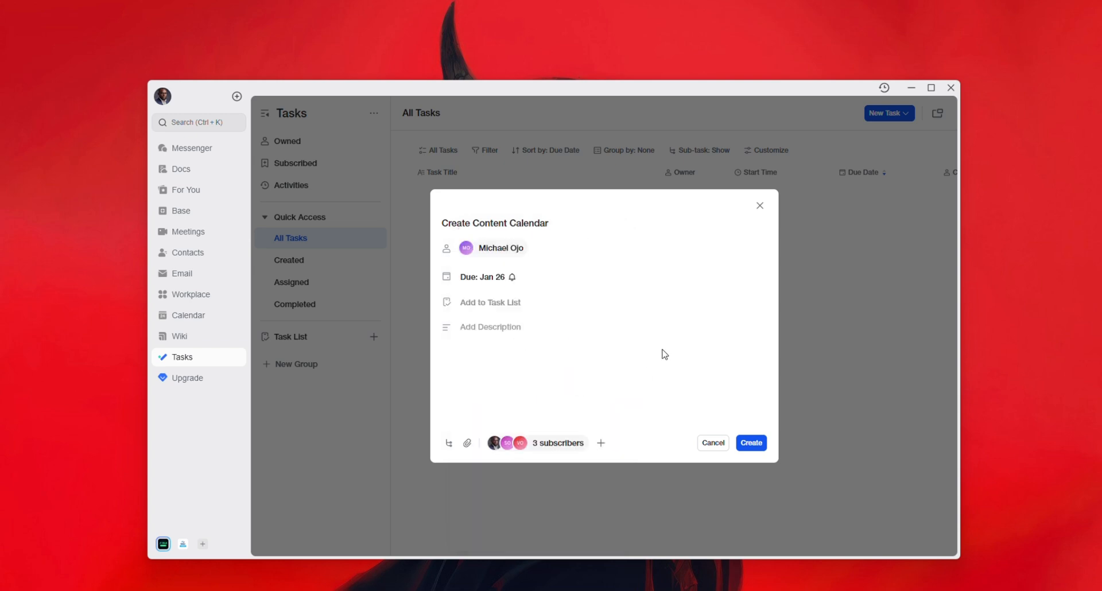
{"action": "left_click", "coordinate": [494, 279]}
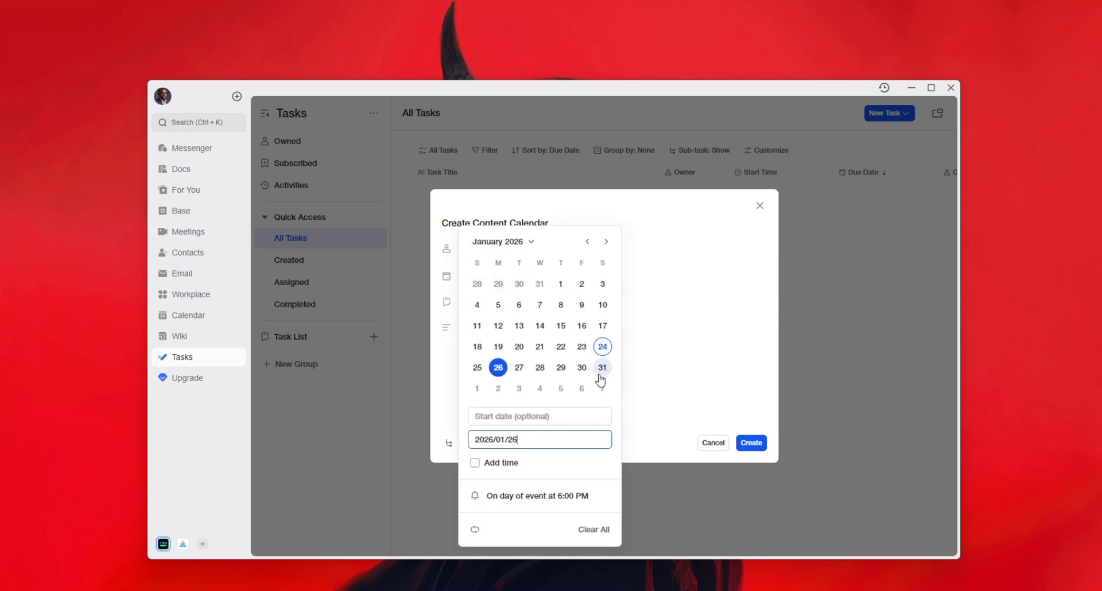
{"action": "left_click", "coordinate": [538, 418]}
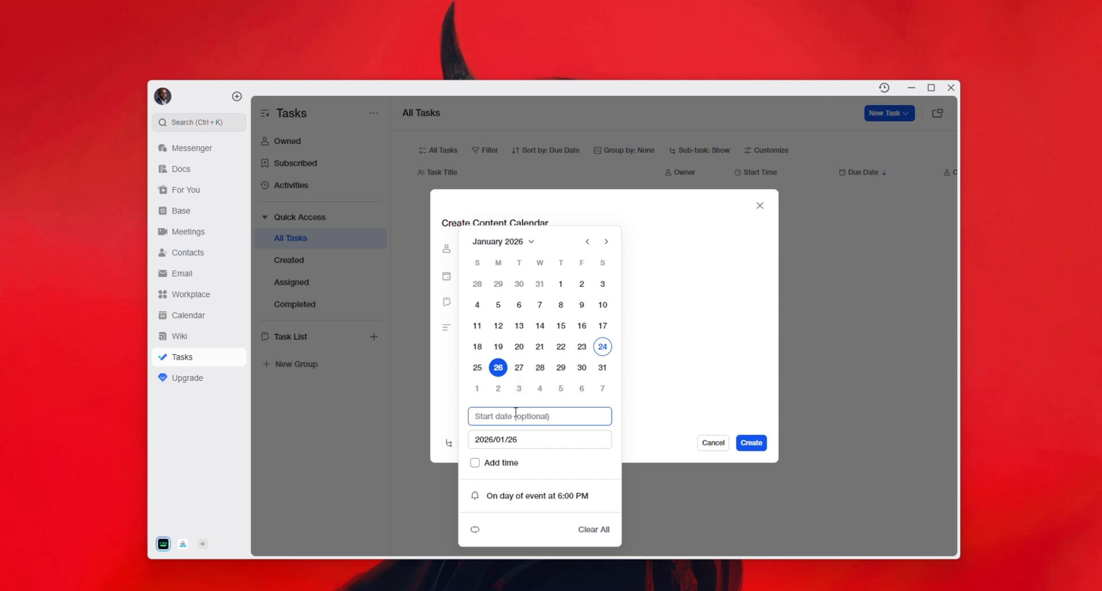
{"action": "left_click", "coordinate": [519, 368]}
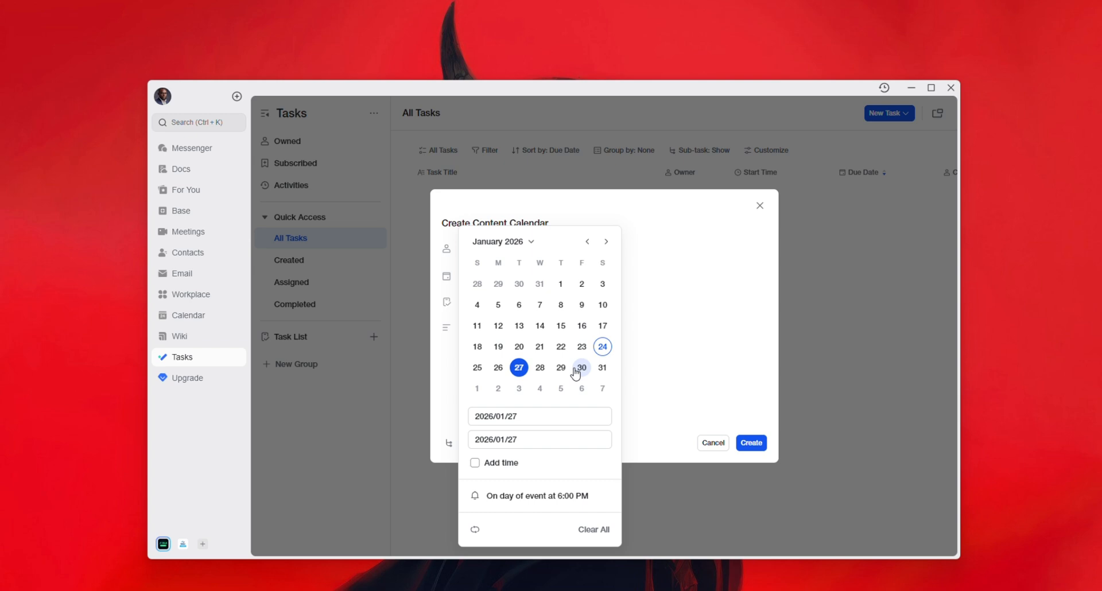
{"action": "left_click", "coordinate": [476, 371]}
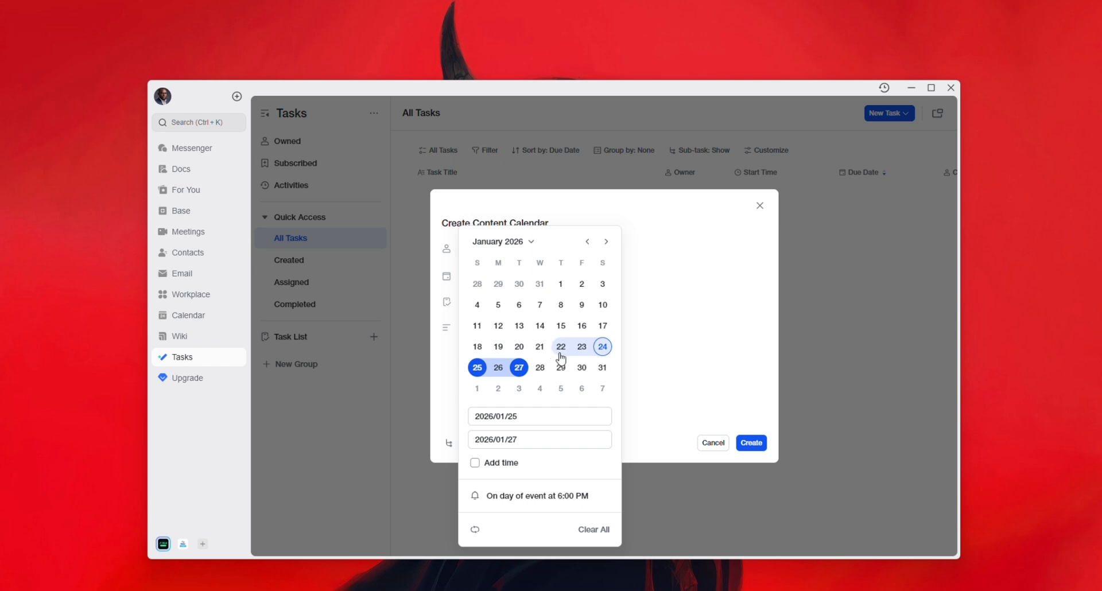
{"action": "left_click", "coordinate": [659, 352]}
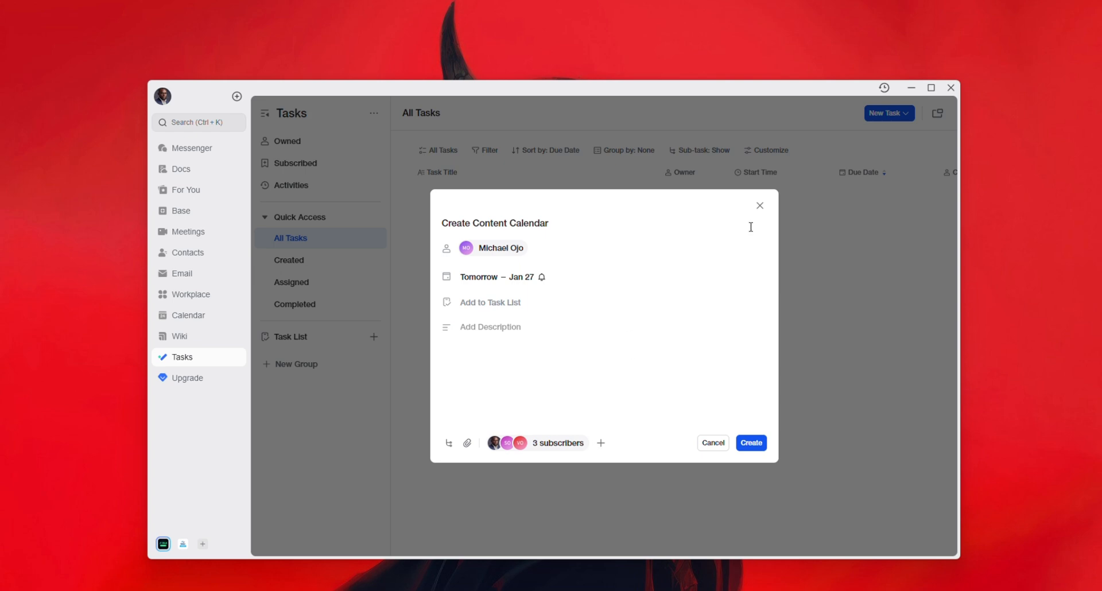
- Describe the task as 'Create a Content calendar for RLE' plus video scripts for 4 separate videos
{"action": "left_click", "coordinate": [488, 328]}
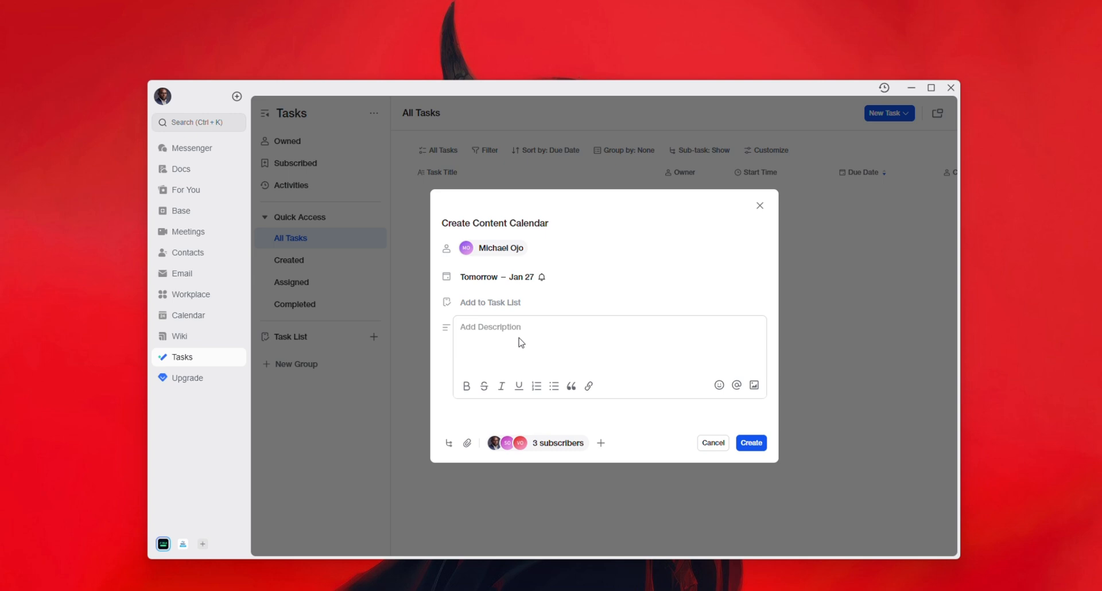
{"action": "type", "text": "Create a Content calendar form"}
{"action": "key", "text": "BackSpace"}
{"action": "key", "text": "BackSpace"}
{"action": "key", "text": "BackSpace"}
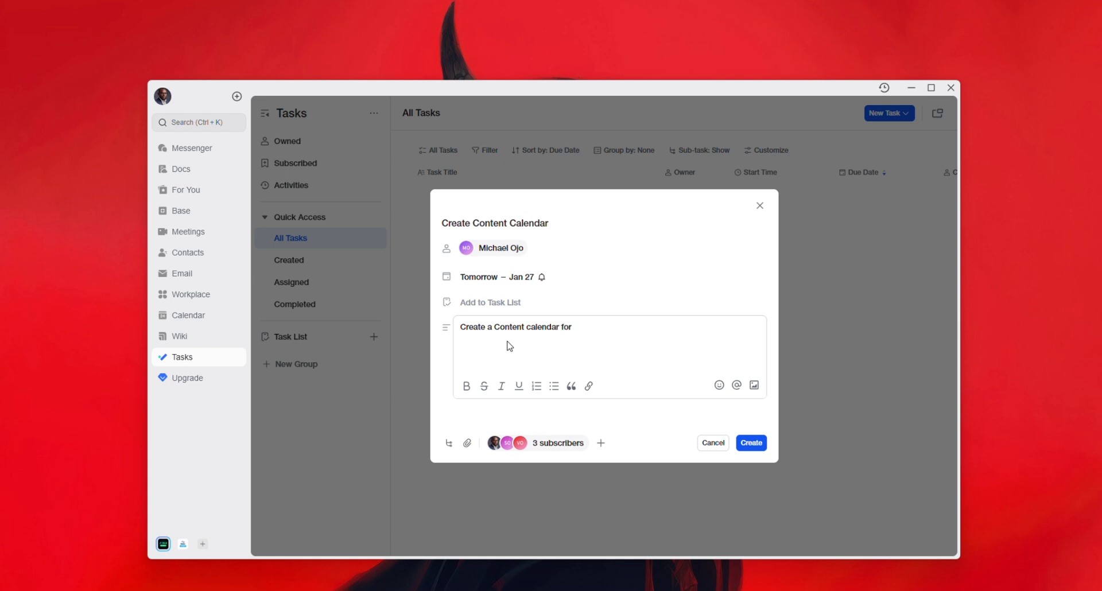
{"action": "type", "text": "or RLE"}
{"action": "key", "text": "Return"}
{"action": "type", "text": "make them a video script for"}
{"action": "type", "text": "4 seperate videos"}
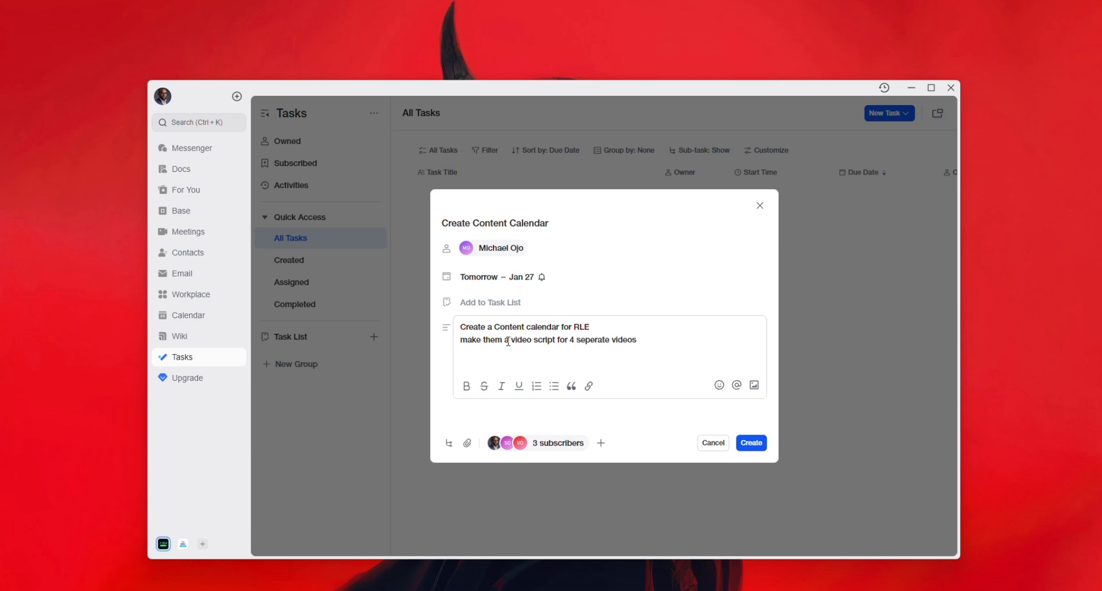
{"action": "key", "text": "Return"}
- Open and dismiss the image picker and the mention list without inserting anything
{"action": "left_click", "coordinate": [756, 387]}
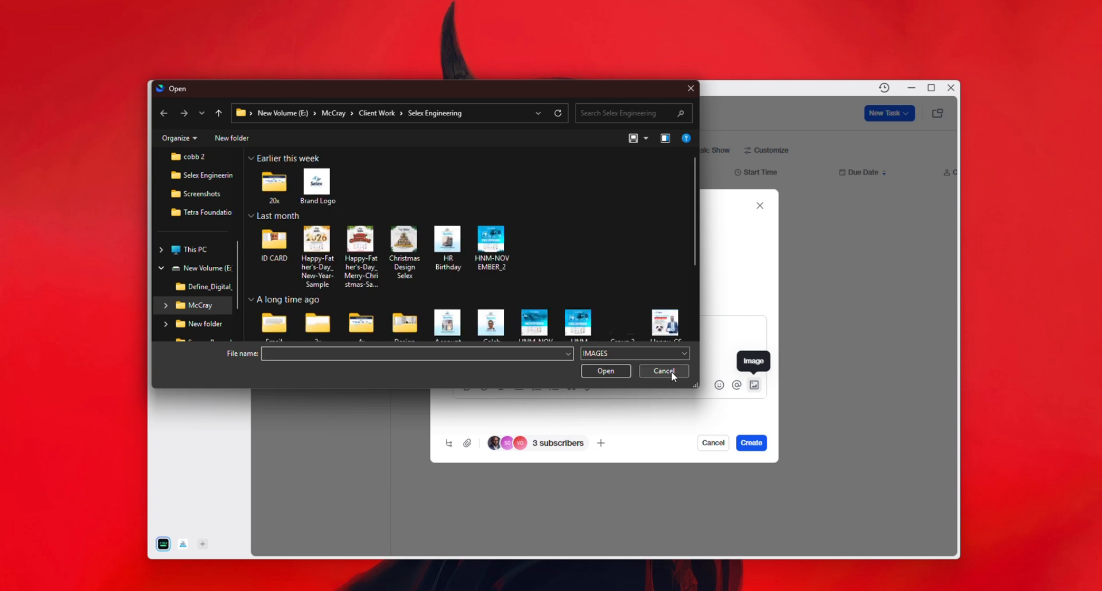
{"action": "left_click", "coordinate": [664, 371]}
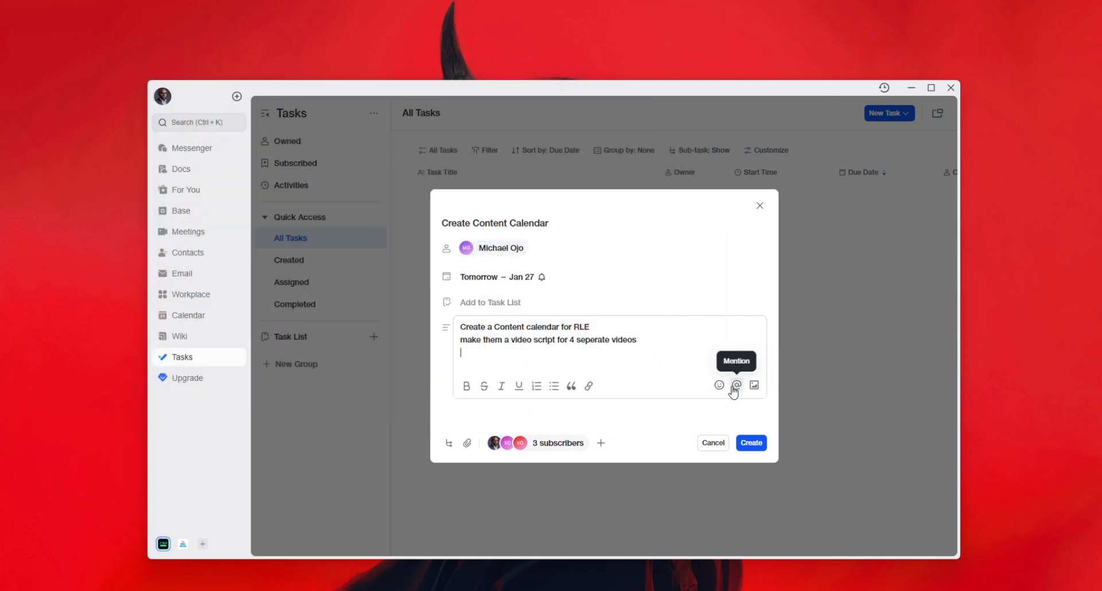
{"action": "left_click", "coordinate": [737, 385]}
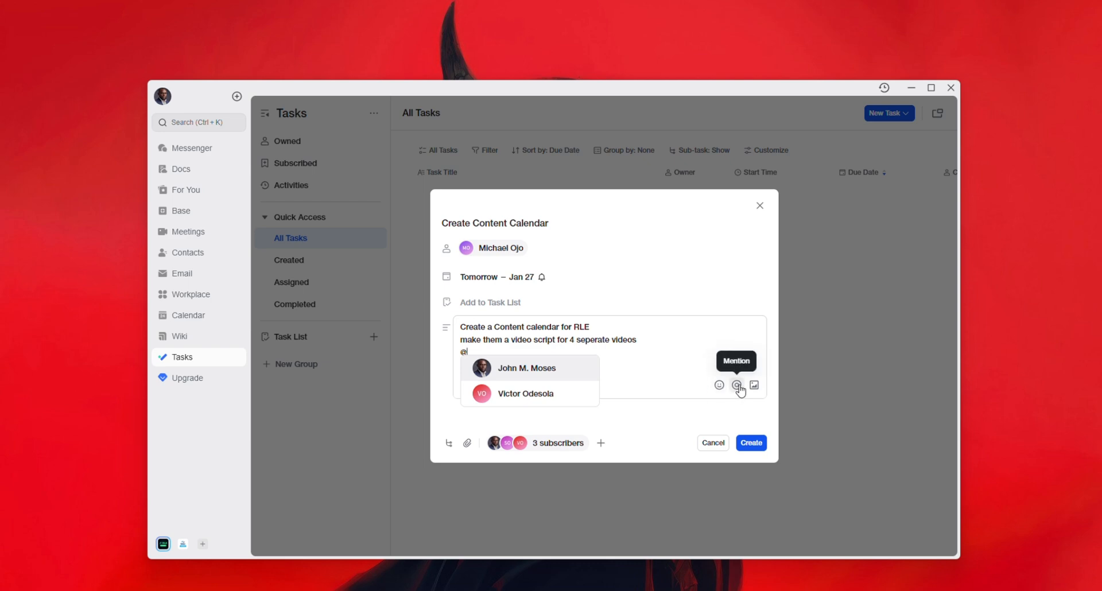
{"action": "left_click", "coordinate": [688, 344]}
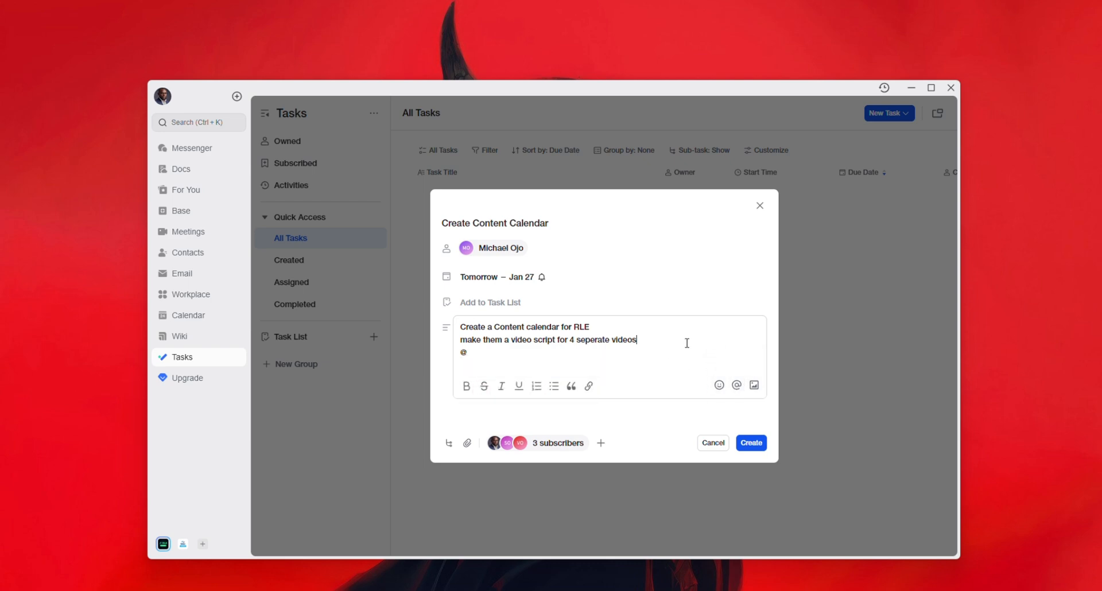
- Replace the stray @ with 'reach to @' mentioning the suggested teammate, then select 'RLE'
{"action": "key", "text": "BackSpace"}
{"action": "type", "text": "reach to @"}
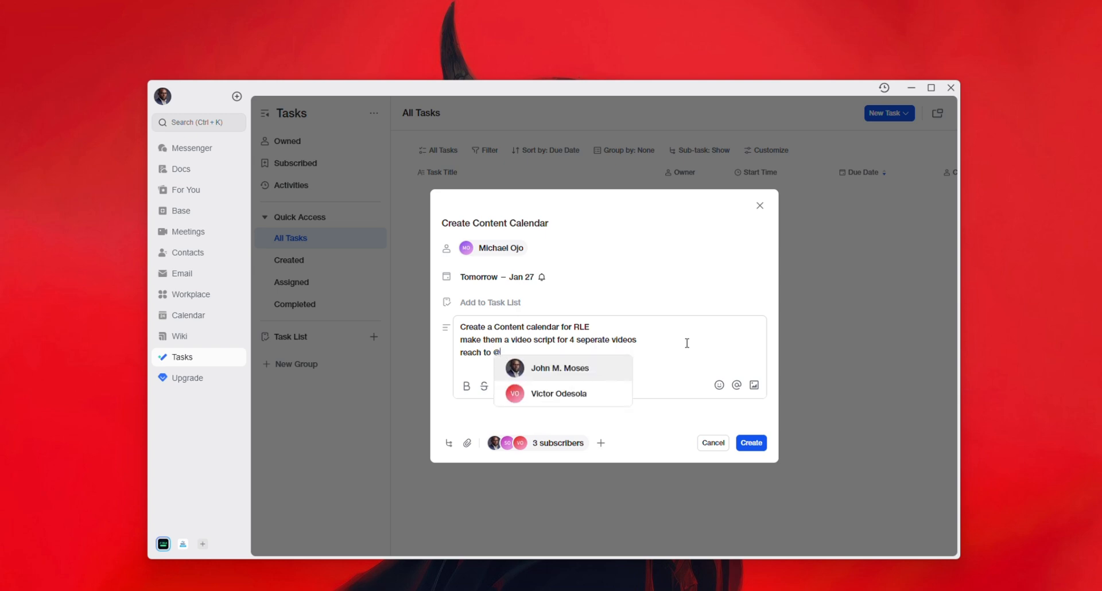
{"action": "type", "text": "s"}
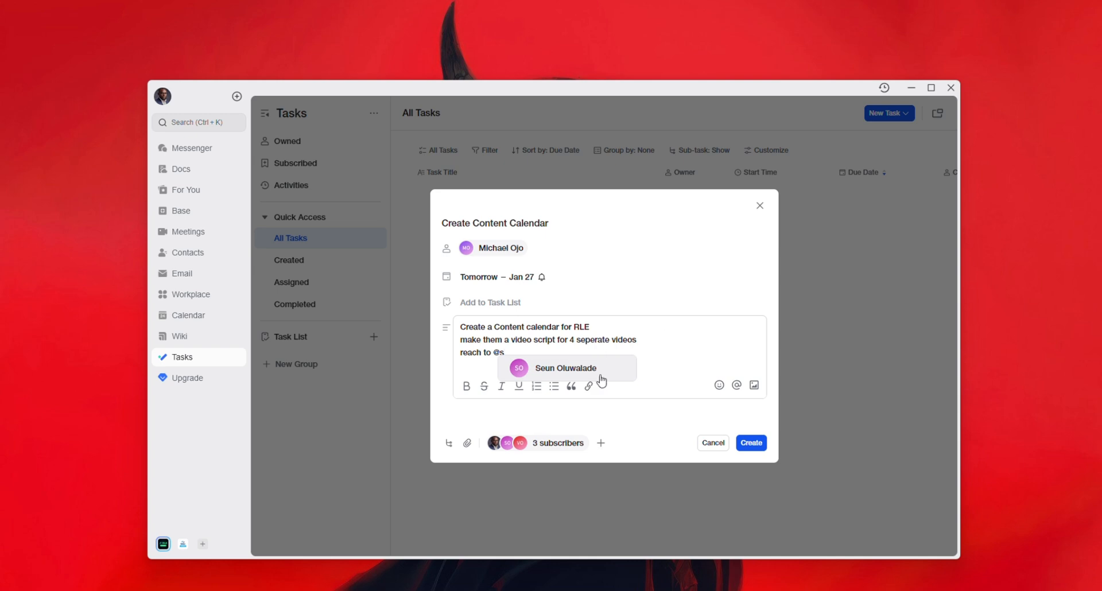
{"action": "left_click", "coordinate": [573, 371]}
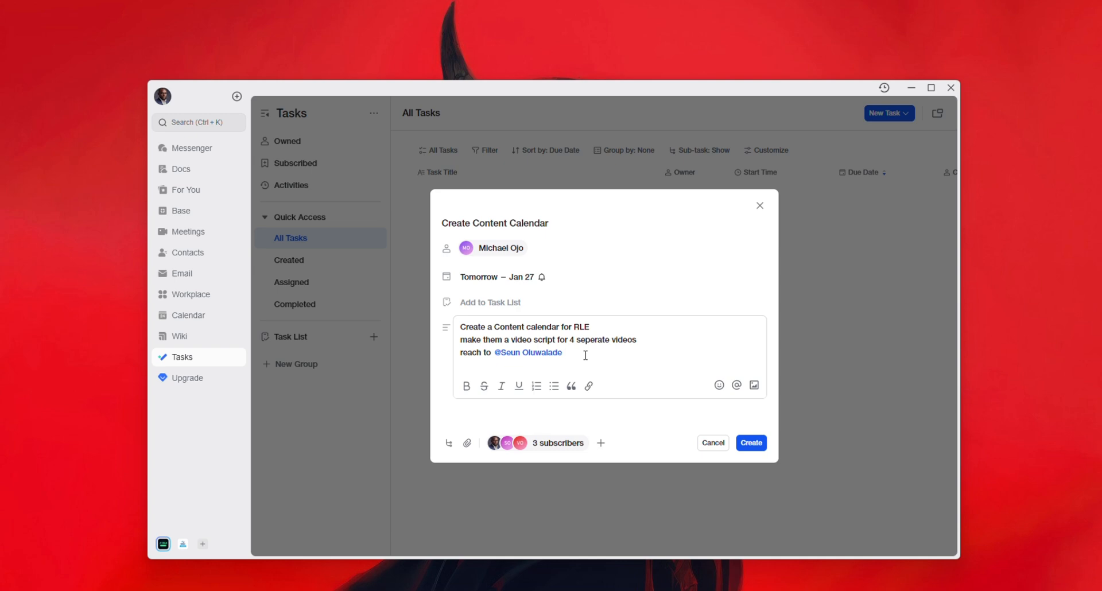
{"action": "key", "text": "Return"}
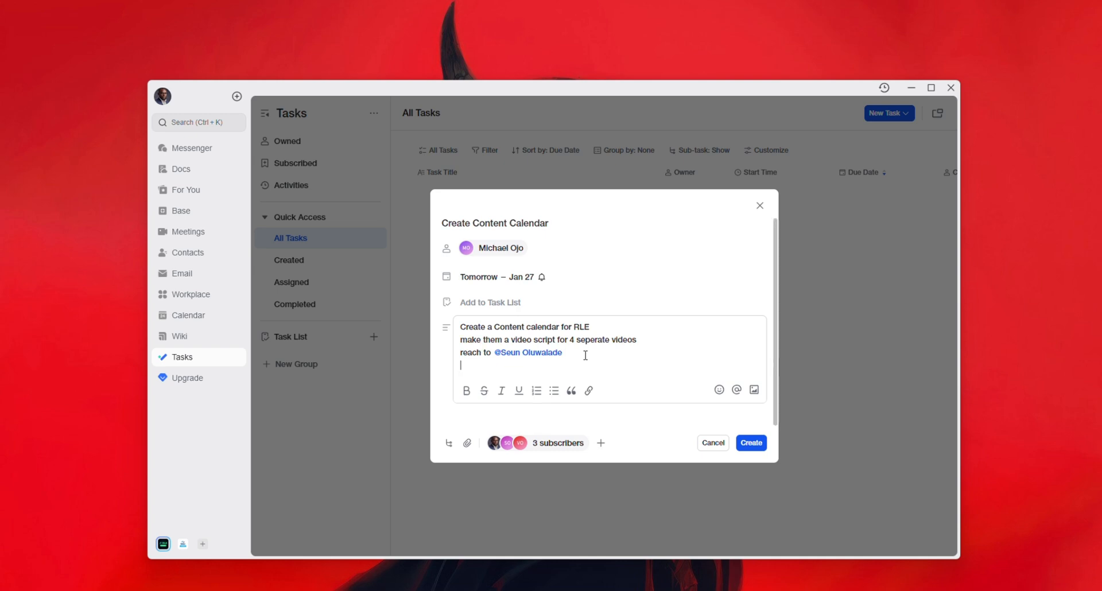
{"action": "key", "text": "Return"}
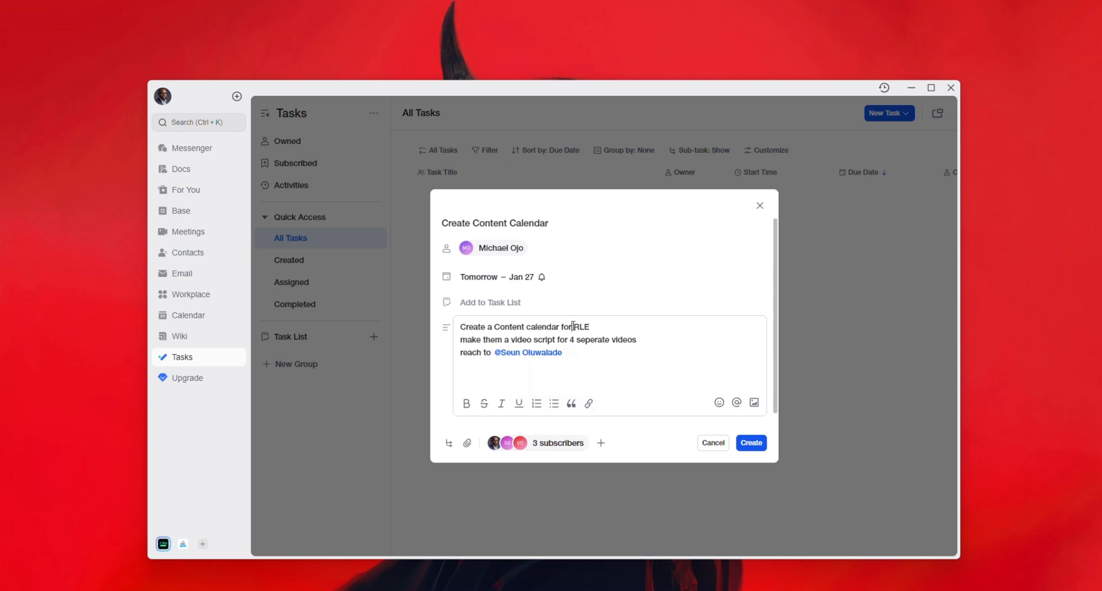
{"action": "left_click_drag", "start_coordinate": [573, 327], "coordinate": [590, 327]}
{"action": "left_click", "coordinate": [589, 404]}
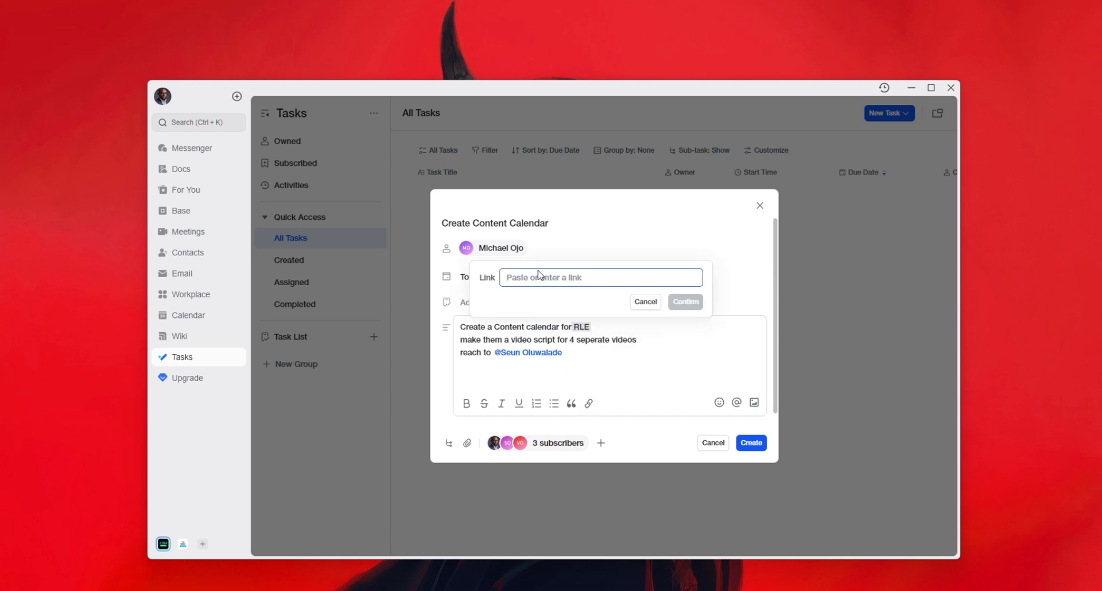
{"action": "type", "text": "www."}
{"action": "type", "text": "rleng.net"}
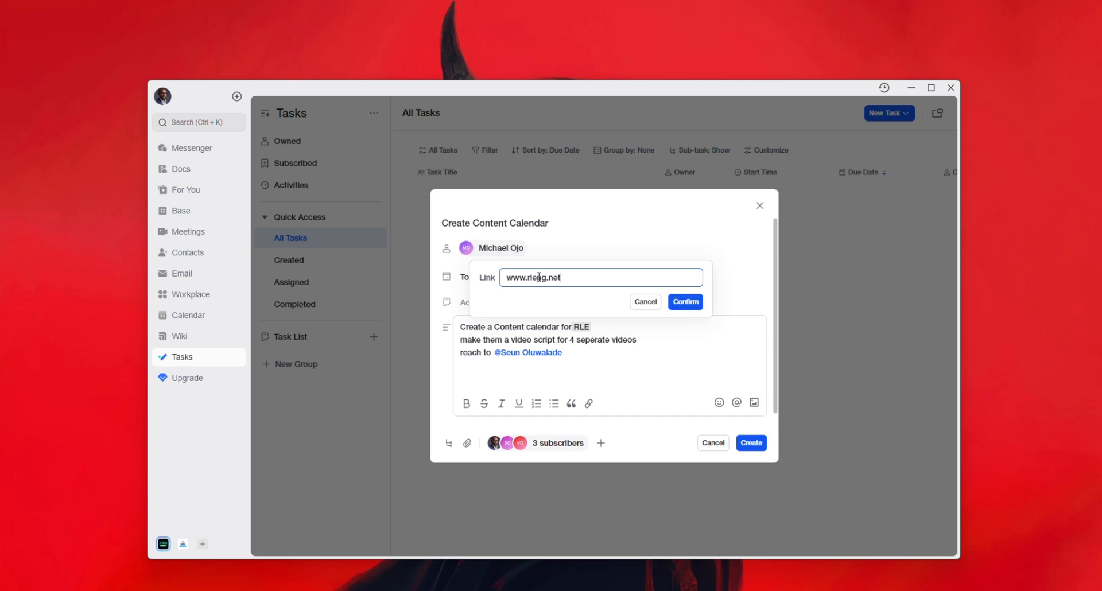
{"action": "left_click", "coordinate": [685, 302]}
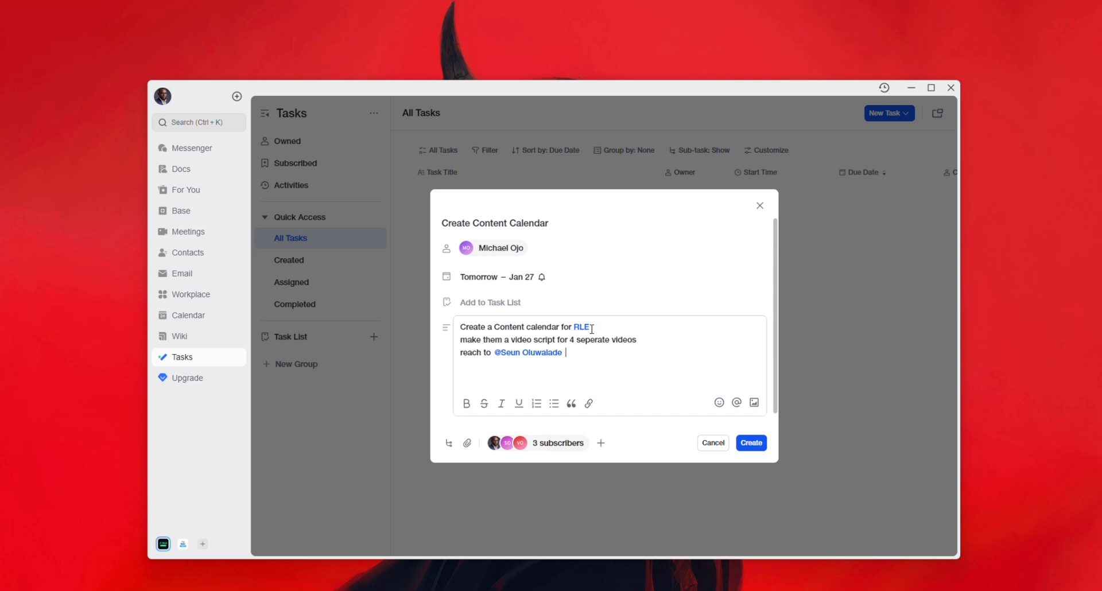
{"action": "left_click_drag", "start_coordinate": [609, 327], "coordinate": [574, 323]}
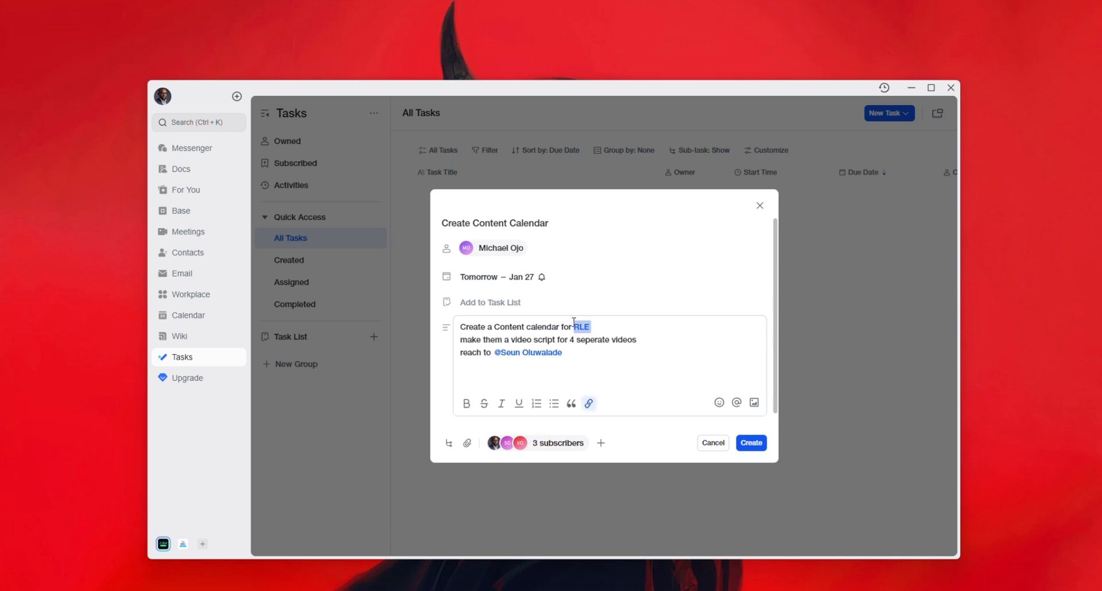
{"action": "left_click", "coordinate": [590, 405]}
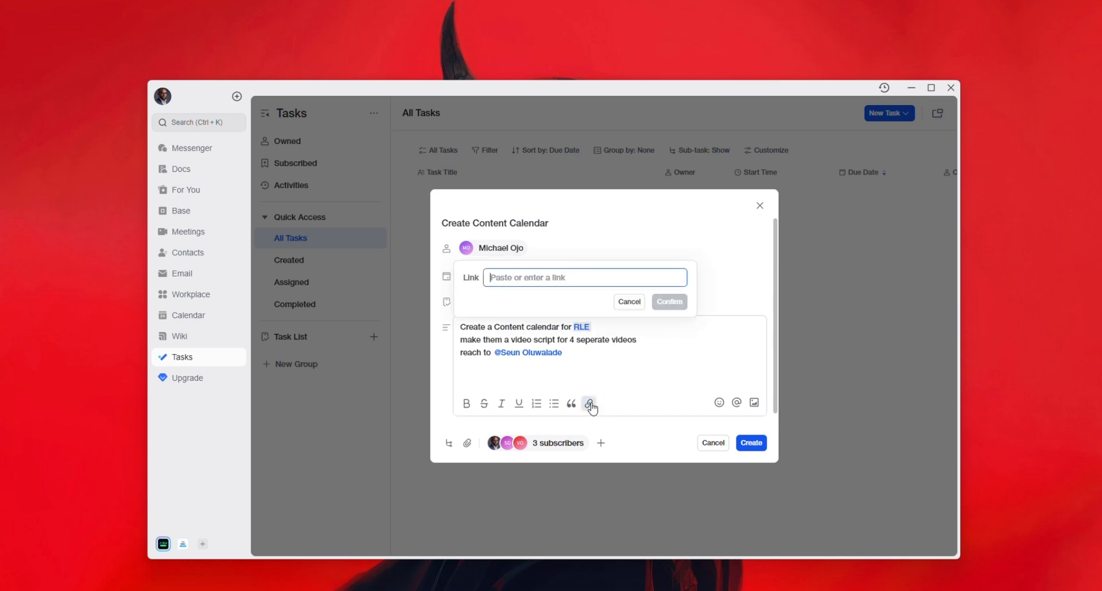
{"action": "left_click", "coordinate": [632, 303]}
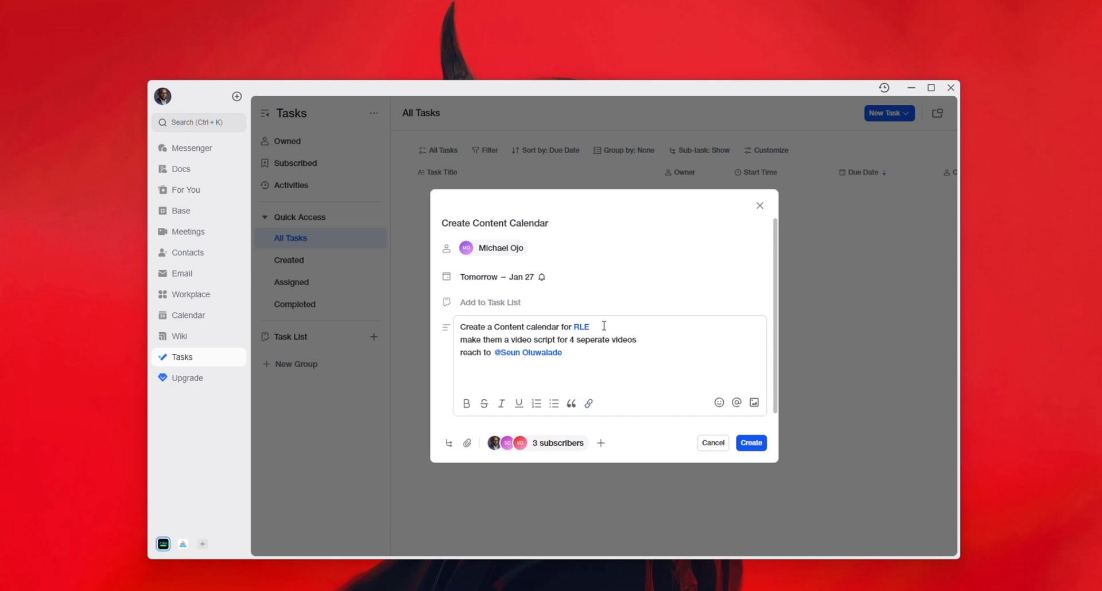
{"action": "left_click_drag", "start_coordinate": [603, 326], "coordinate": [574, 326]}
{"action": "key", "text": "BackSpace"}
{"action": "type", "text": "RL"}
{"action": "left_click", "coordinate": [584, 363]}
- Create the Create Content Calendar task and maximize the Lark window
{"action": "left_click", "coordinate": [749, 443]}
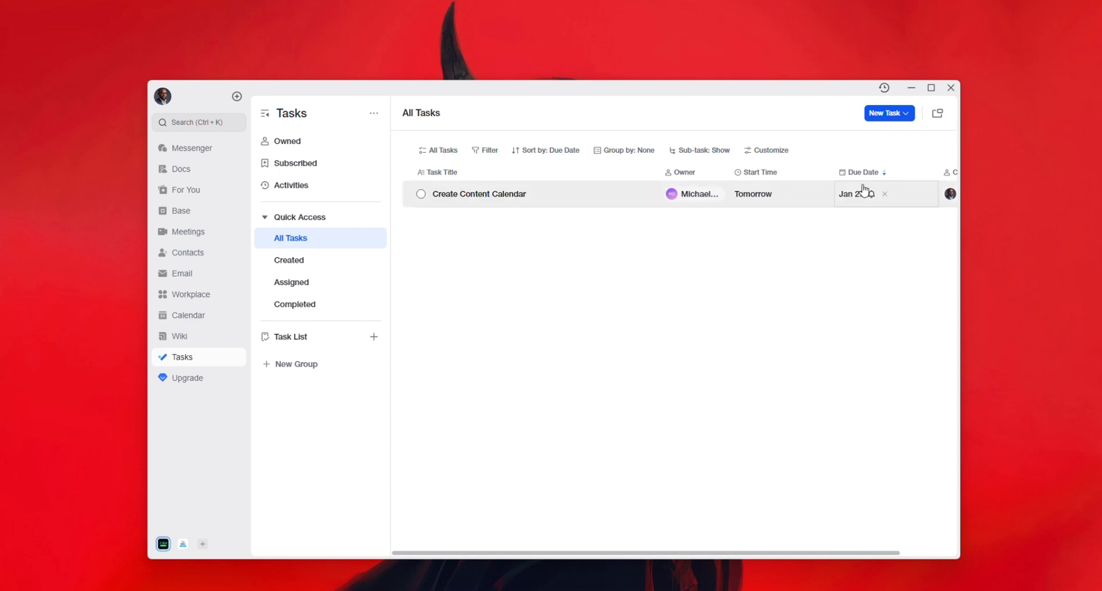
{"action": "mouse_move", "coordinate": [872, 200]}
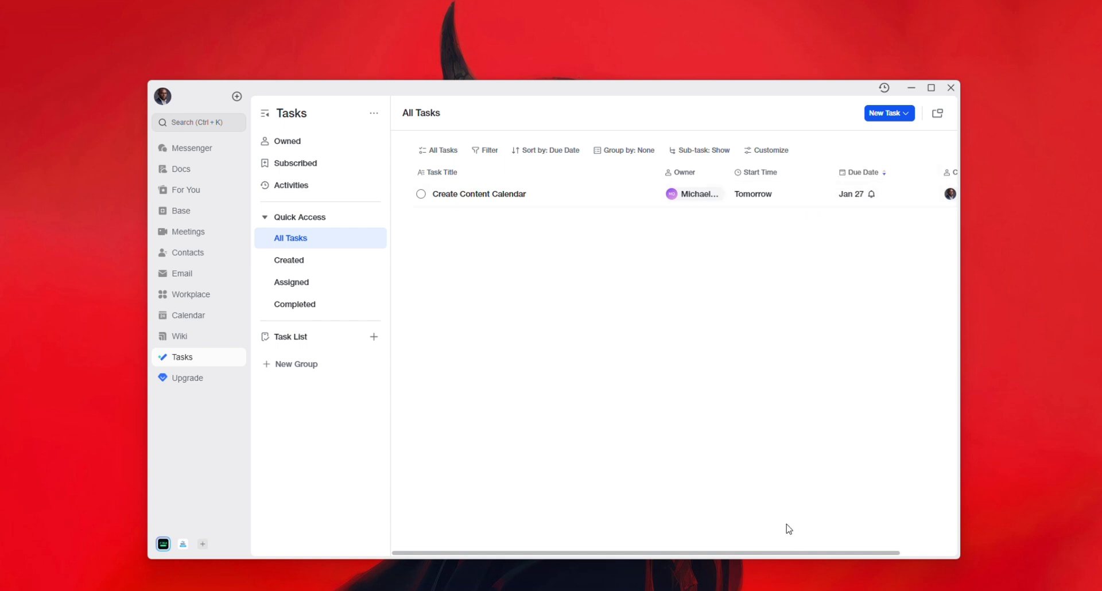
{"action": "left_click_drag", "start_coordinate": [816, 552], "coordinate": [887, 554]}
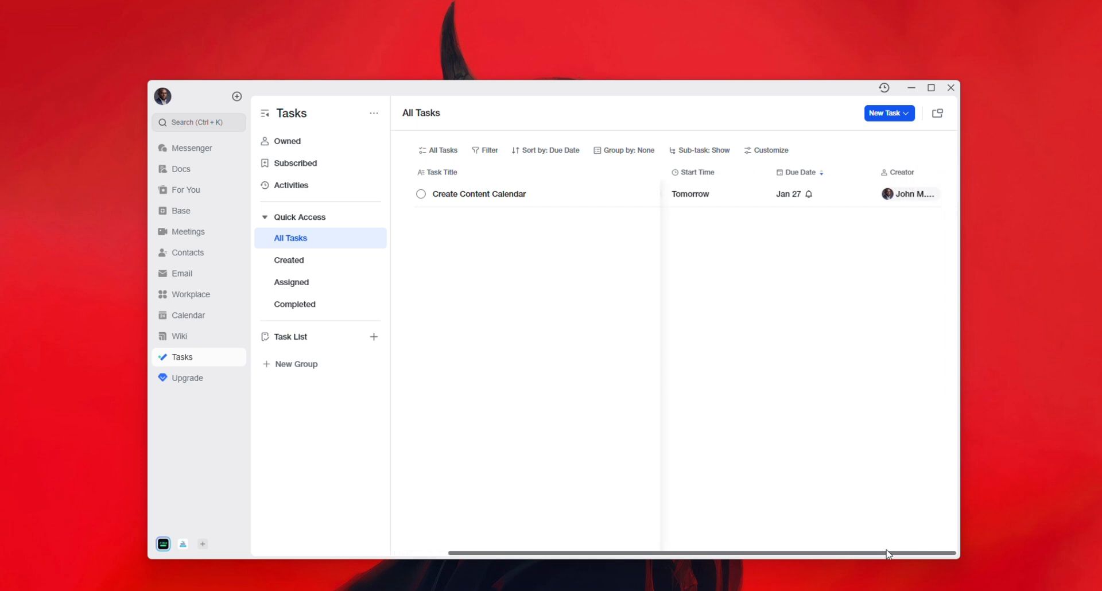
{"action": "left_click", "coordinate": [931, 87]}
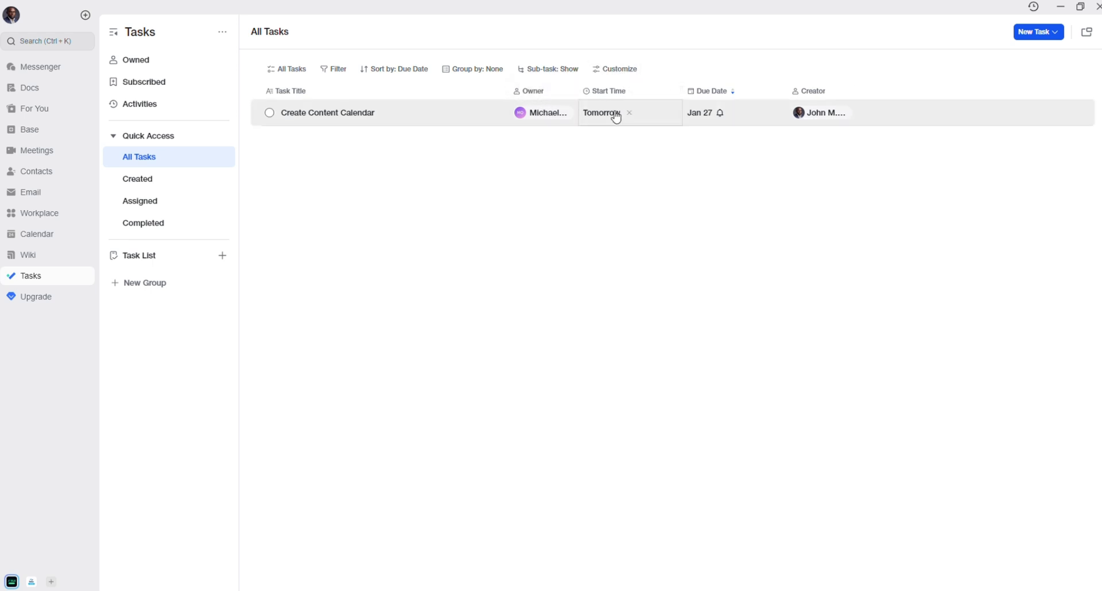
- Make the Sub-task Progress column visible via Customize, briefly viewing the task's details
{"action": "left_click", "coordinate": [608, 73]}
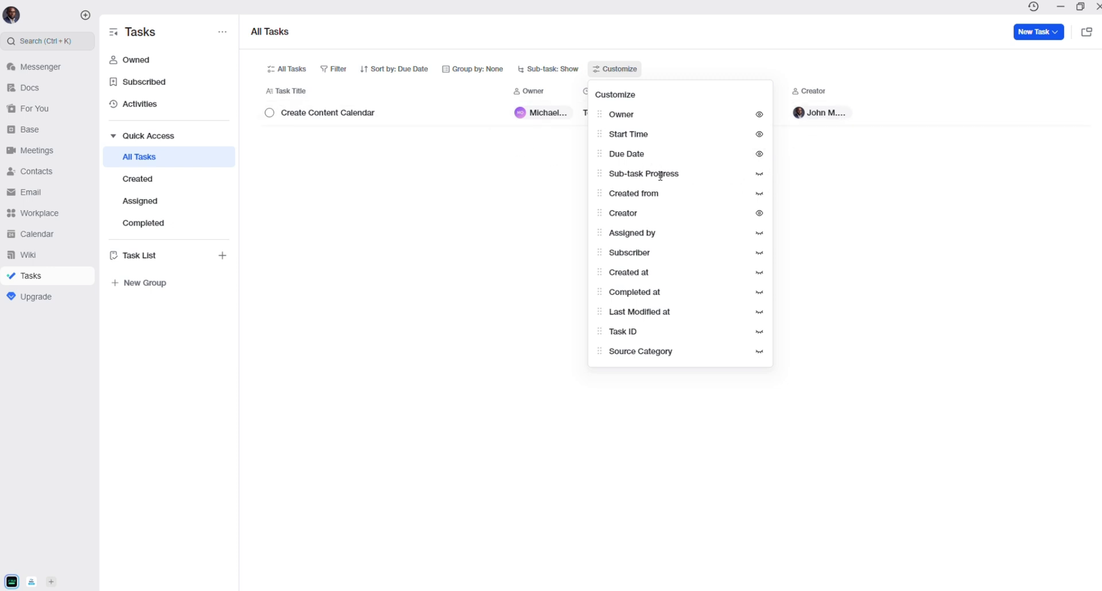
{"action": "left_click", "coordinate": [759, 173]}
{"action": "left_click", "coordinate": [880, 159]}
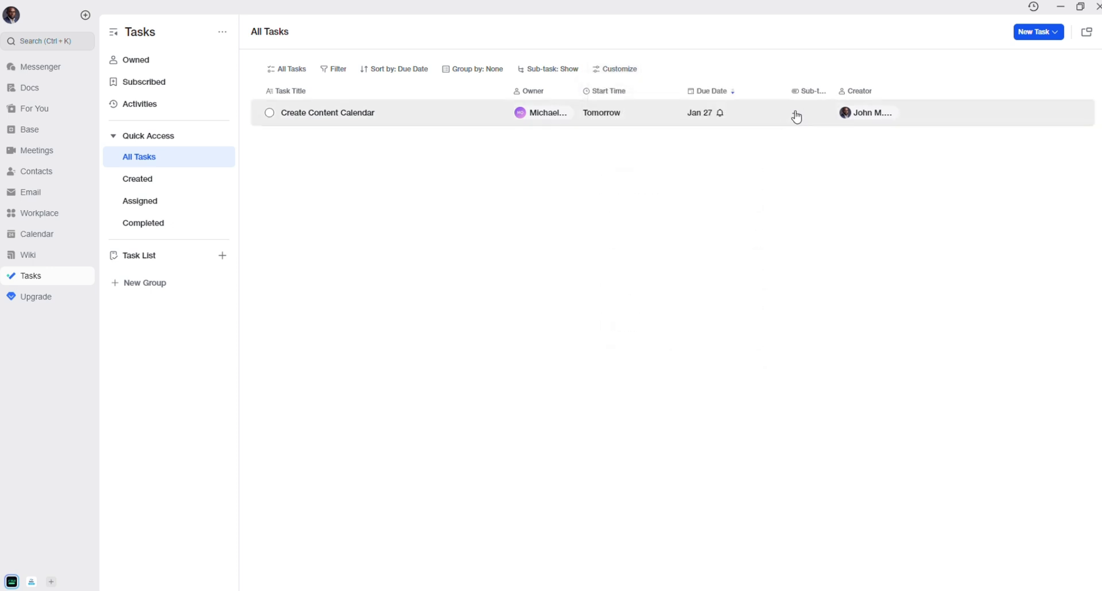
{"action": "left_click", "coordinate": [794, 114]}
{"action": "left_click", "coordinate": [692, 188]}
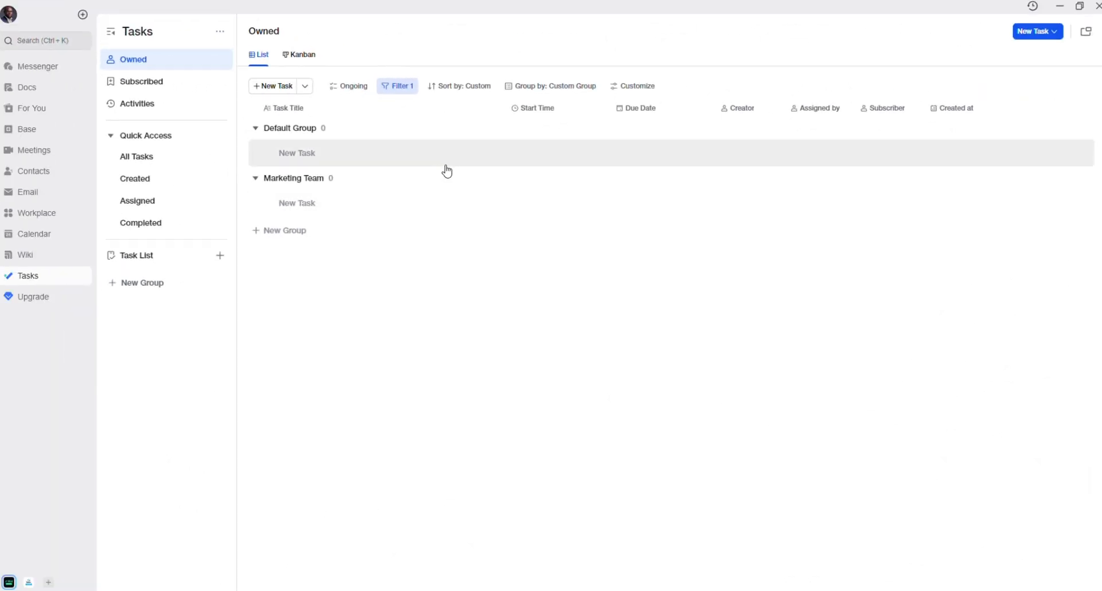
- Dismiss the New Task options and return to All Tasks under Quick Access
{"action": "left_click", "coordinate": [1047, 34]}
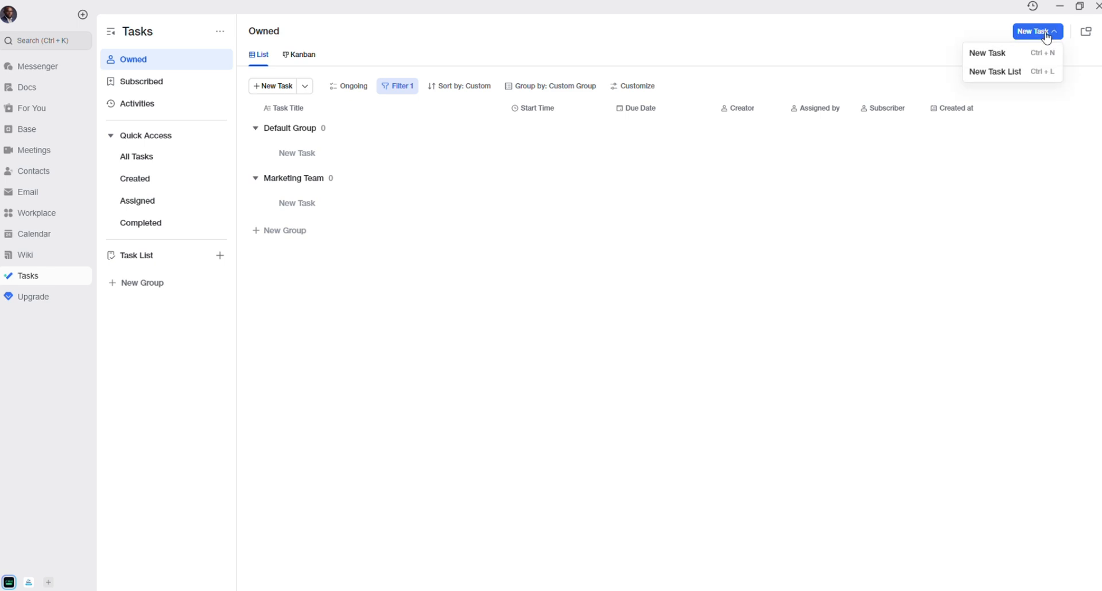
{"action": "left_click", "coordinate": [1002, 85]}
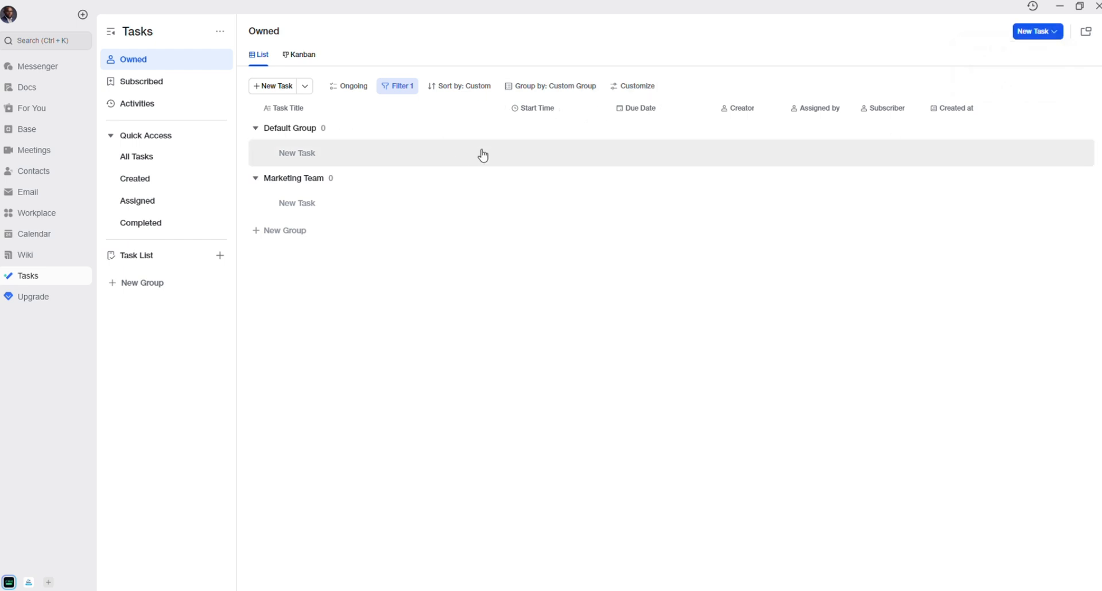
{"action": "left_click", "coordinate": [158, 161]}
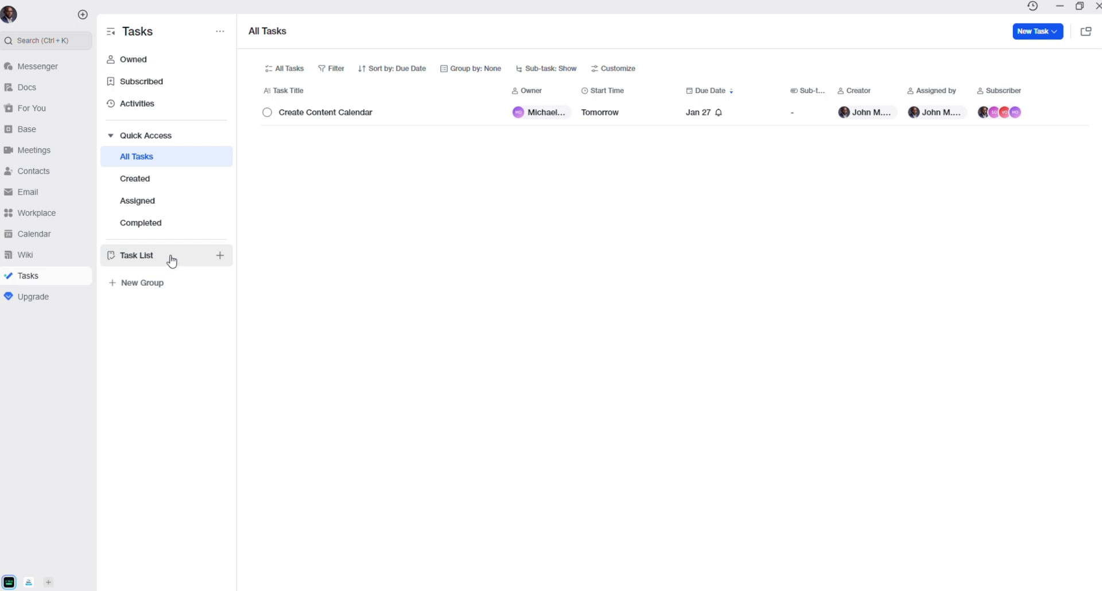
- Create a new blank task list from the task lists overview
{"action": "left_click", "coordinate": [181, 260]}
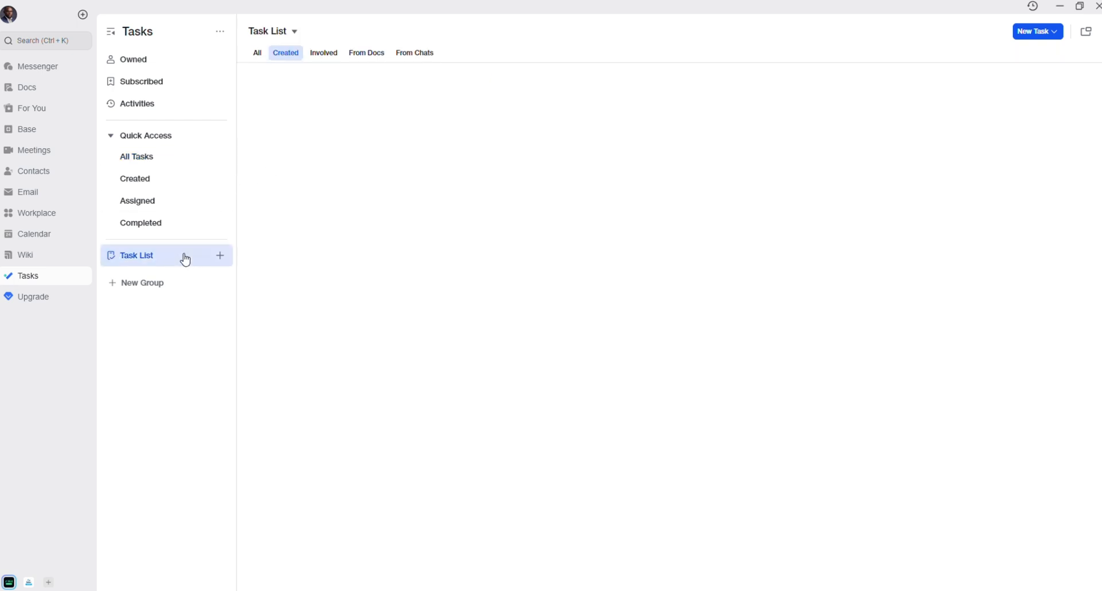
{"action": "left_click", "coordinate": [220, 256]}
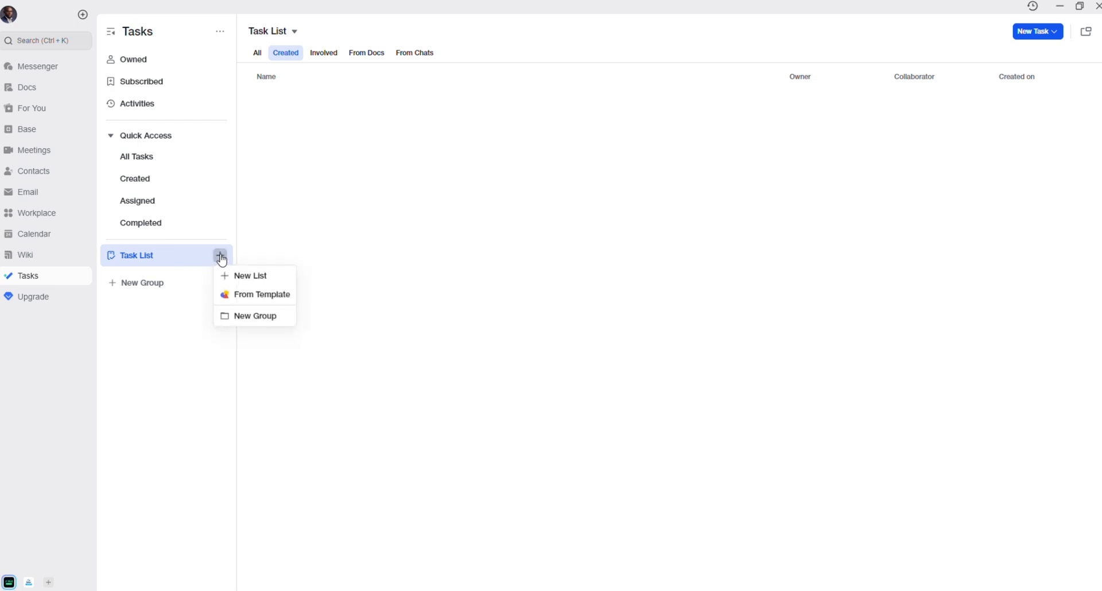
{"action": "left_click", "coordinate": [247, 276]}
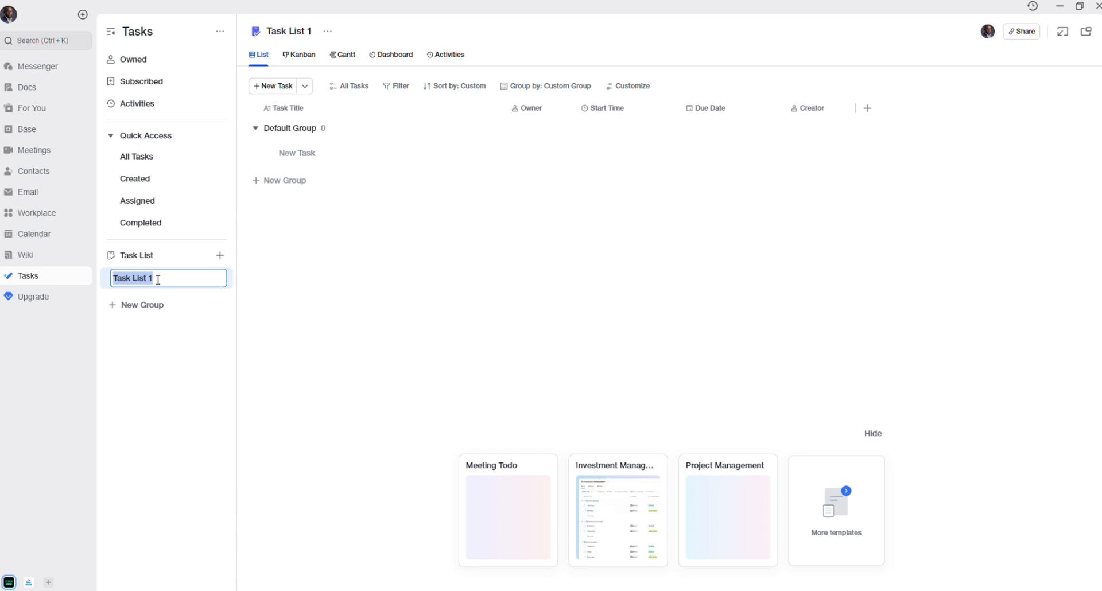
{"action": "left_click", "coordinate": [163, 166]}
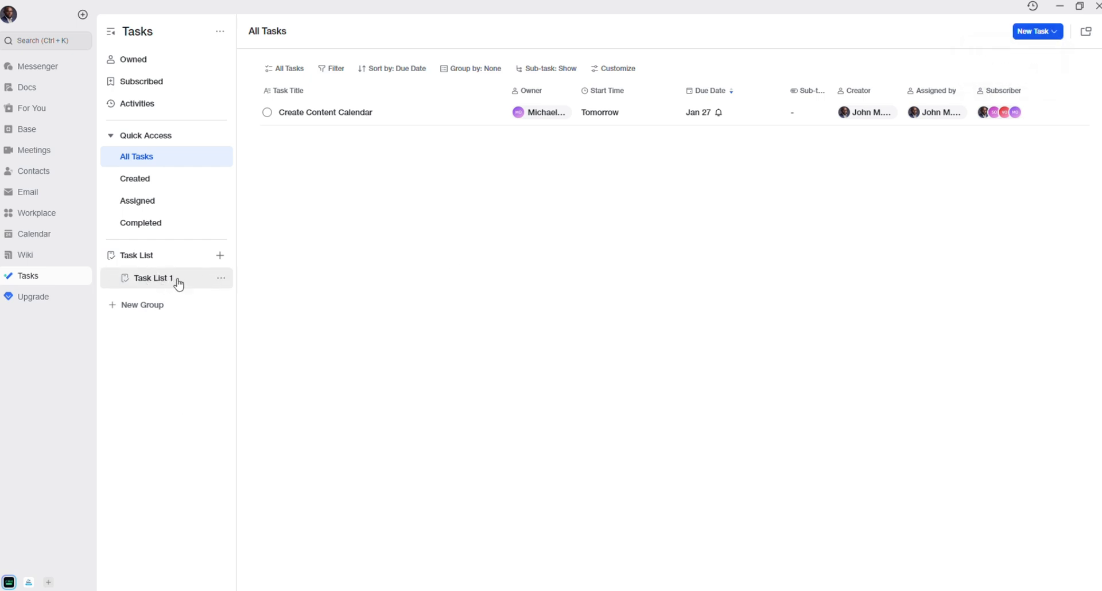
- Rename Task List 1 to 'Marketing Q1' and open it
{"action": "left_click", "coordinate": [221, 278]}
{"action": "left_click", "coordinate": [270, 317]}
{"action": "left_click_drag", "start_coordinate": [172, 276], "coordinate": [59, 276]}
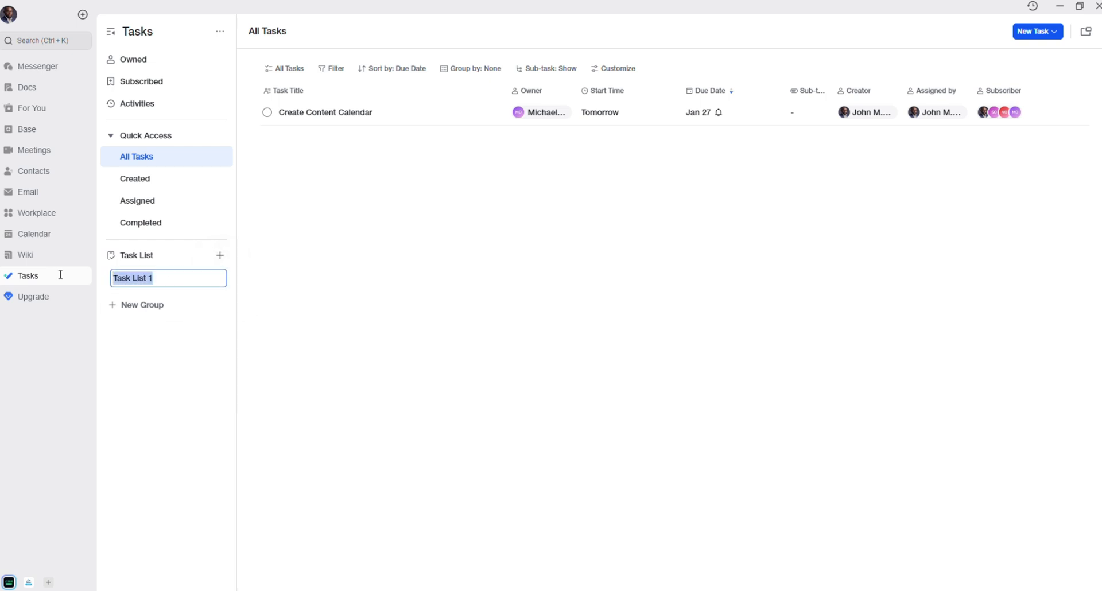
{"action": "type", "text": "marketing Q1"}
{"action": "key", "text": "BackSpace"}
{"action": "type", "text": "M"}
{"action": "key", "text": "Return"}
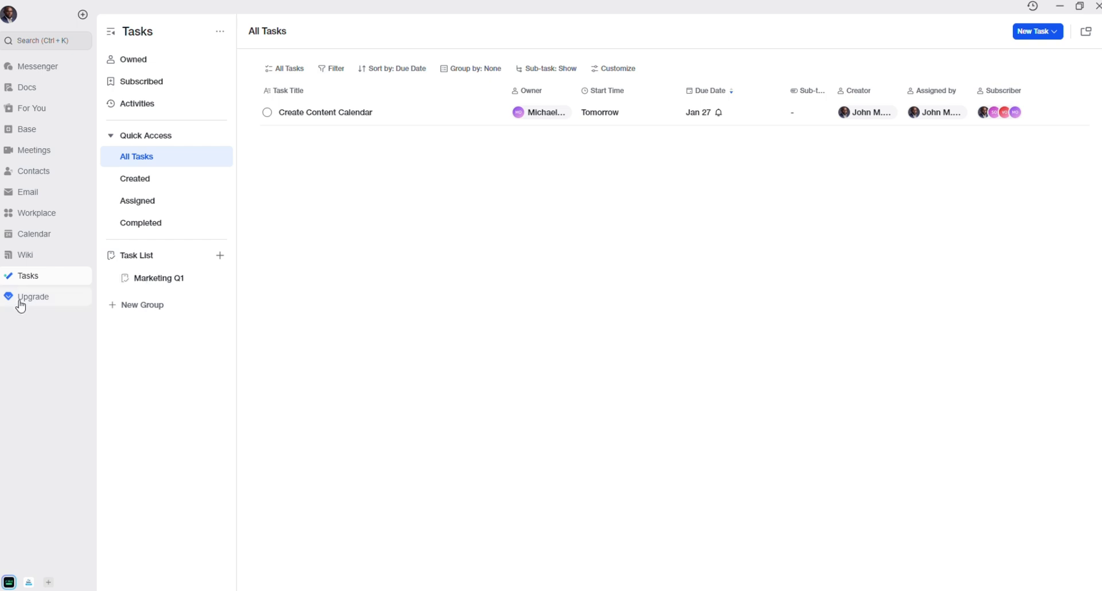
{"action": "left_click", "coordinate": [177, 280]}
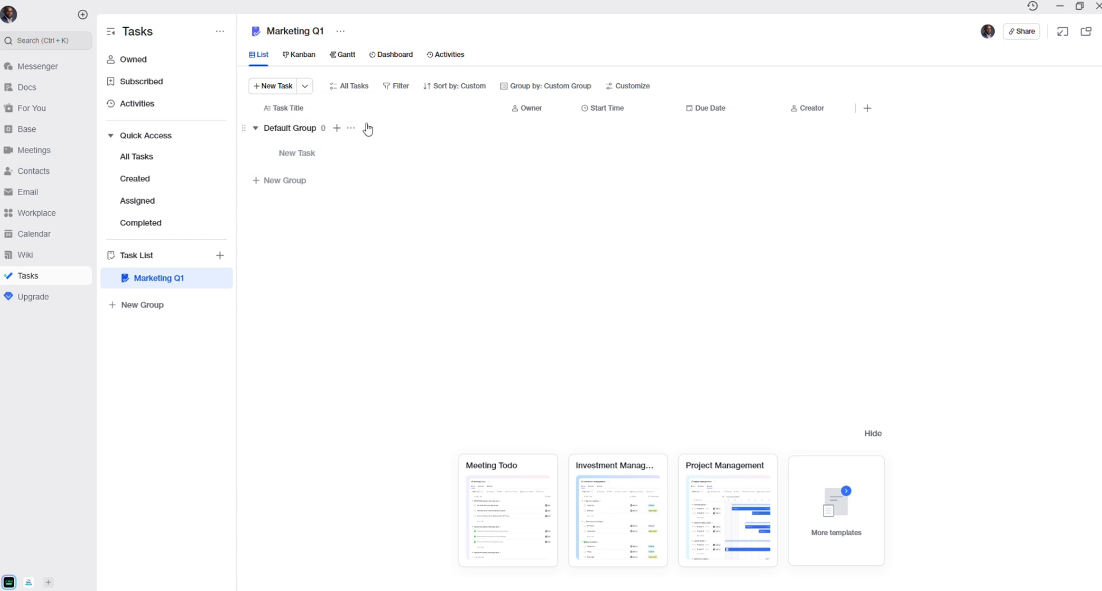
- Add a Priority field with extra options 'No so Important' and 'Proper Task'
{"action": "left_click", "coordinate": [637, 85]}
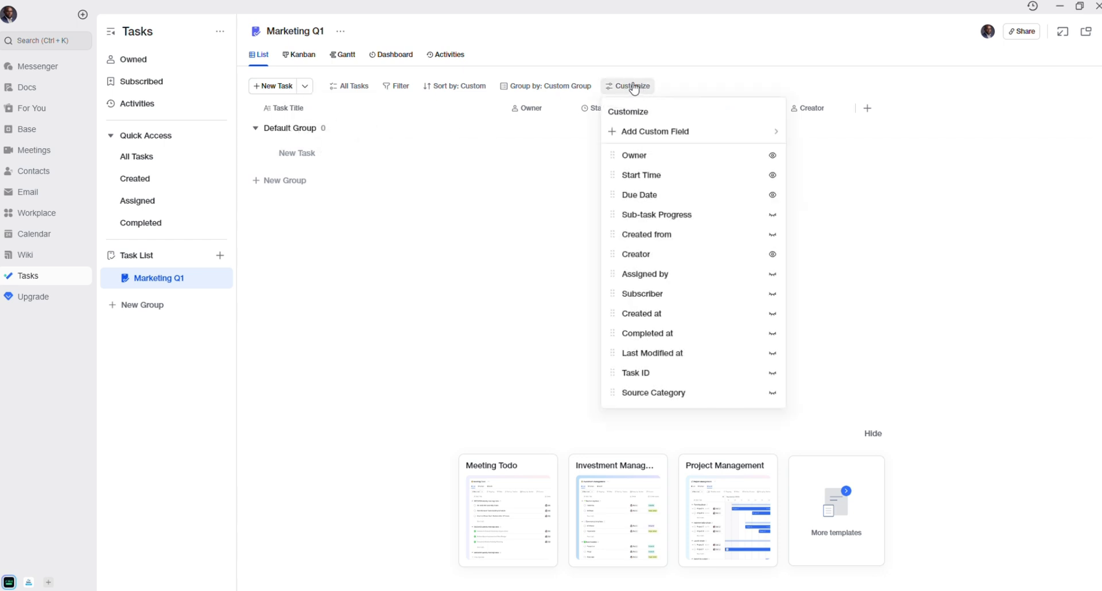
{"action": "mouse_move", "coordinate": [673, 136]}
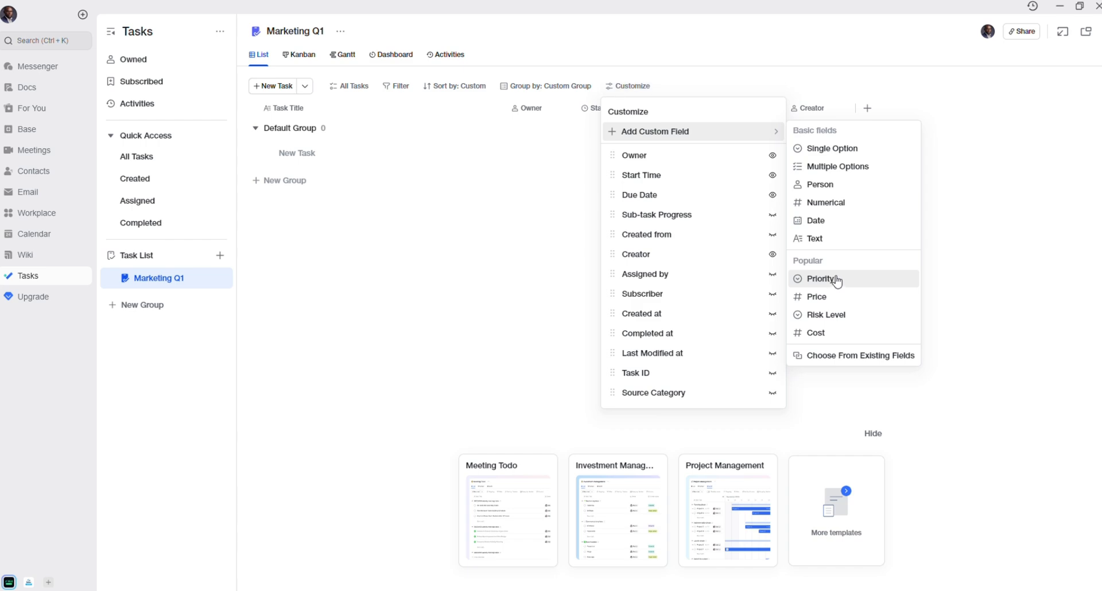
{"action": "left_click", "coordinate": [821, 279]}
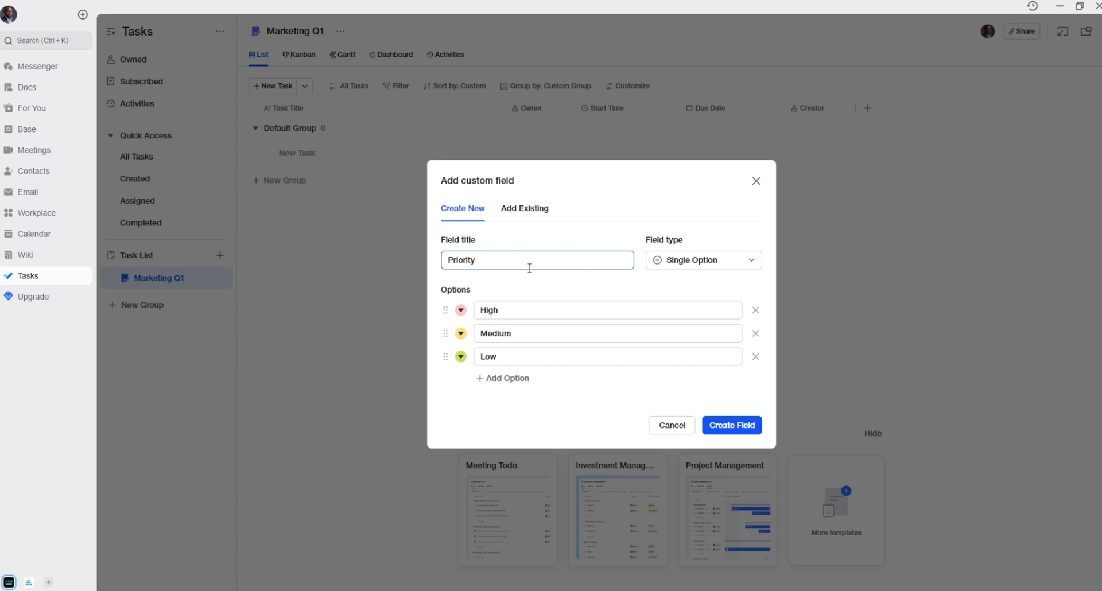
{"action": "left_click", "coordinate": [508, 379]}
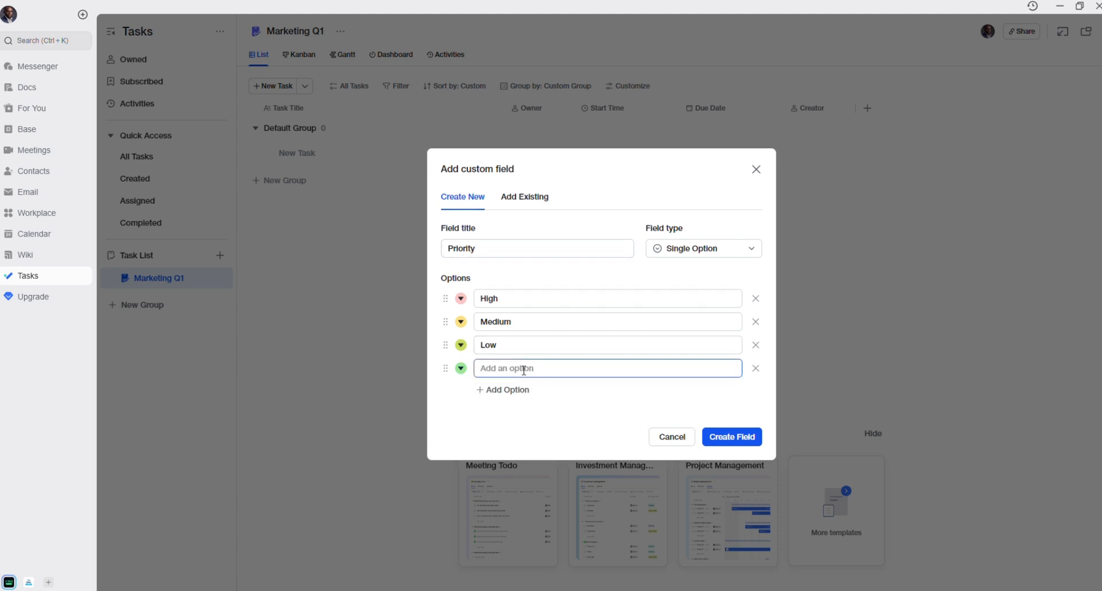
{"action": "type", "text": "No so Important"}
{"action": "left_click", "coordinate": [516, 391]}
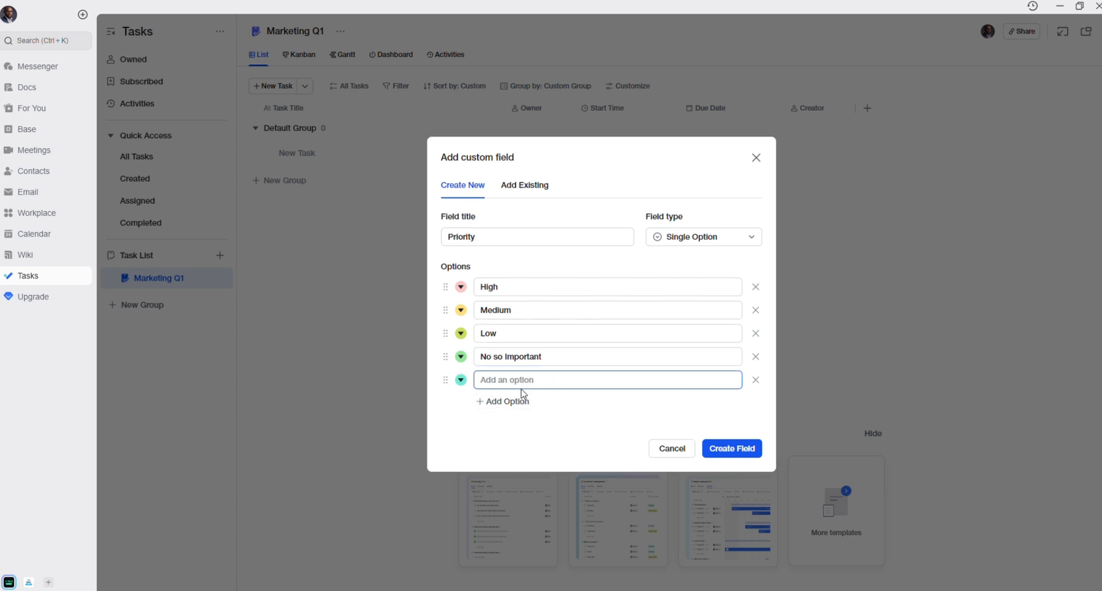
{"action": "type", "text": "Proper Task"}
{"action": "left_click", "coordinate": [741, 449]}
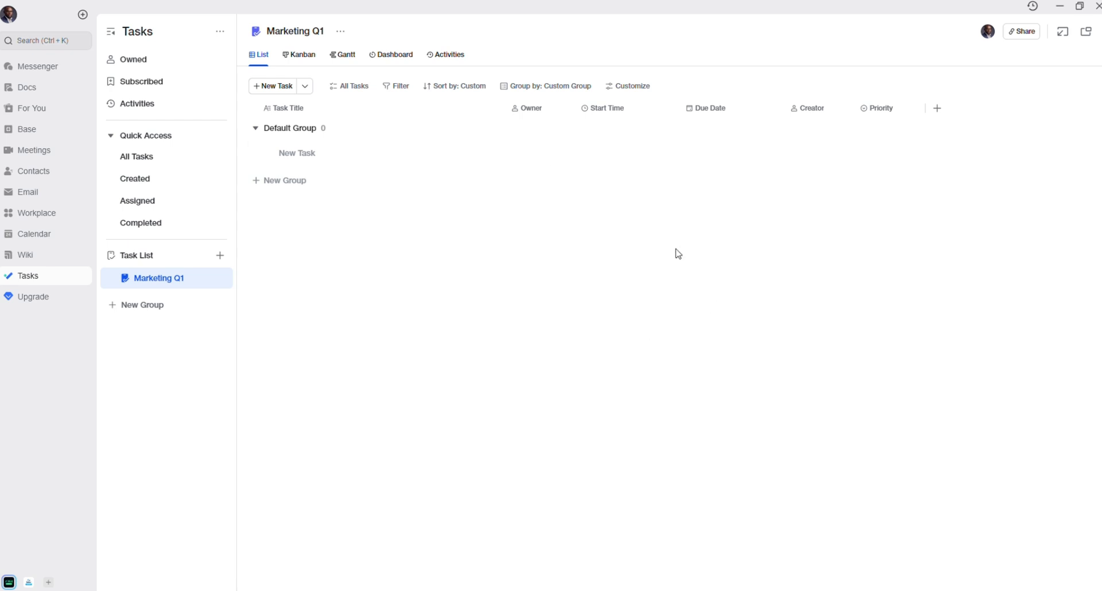
- Add the Create Content Calendar task to the Marketing Q1 list's Default Group
{"action": "left_click", "coordinate": [173, 159]}
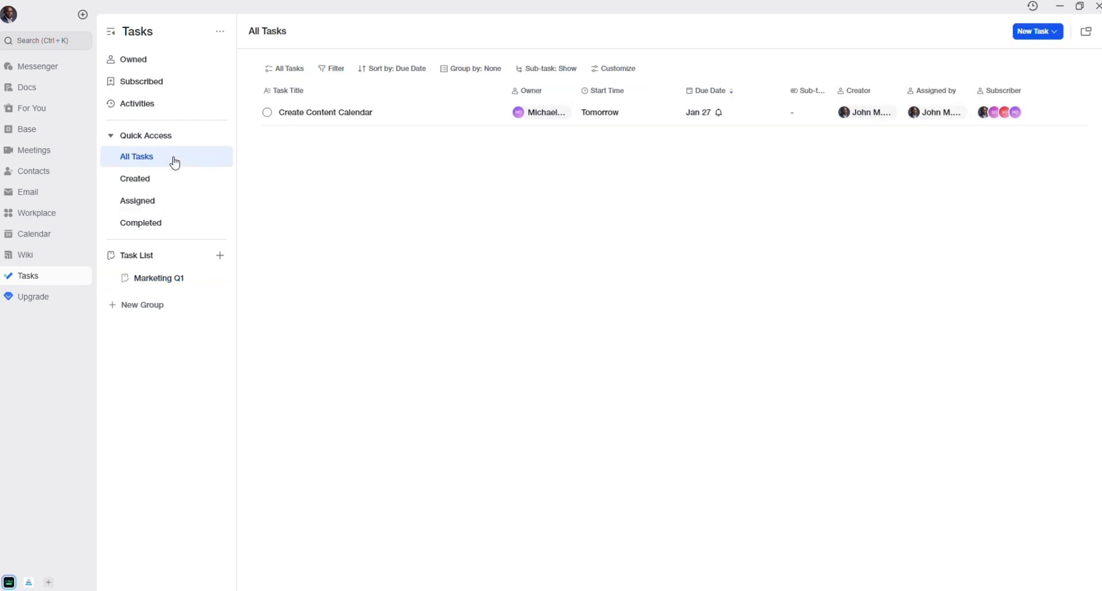
{"action": "left_click", "coordinate": [435, 110]}
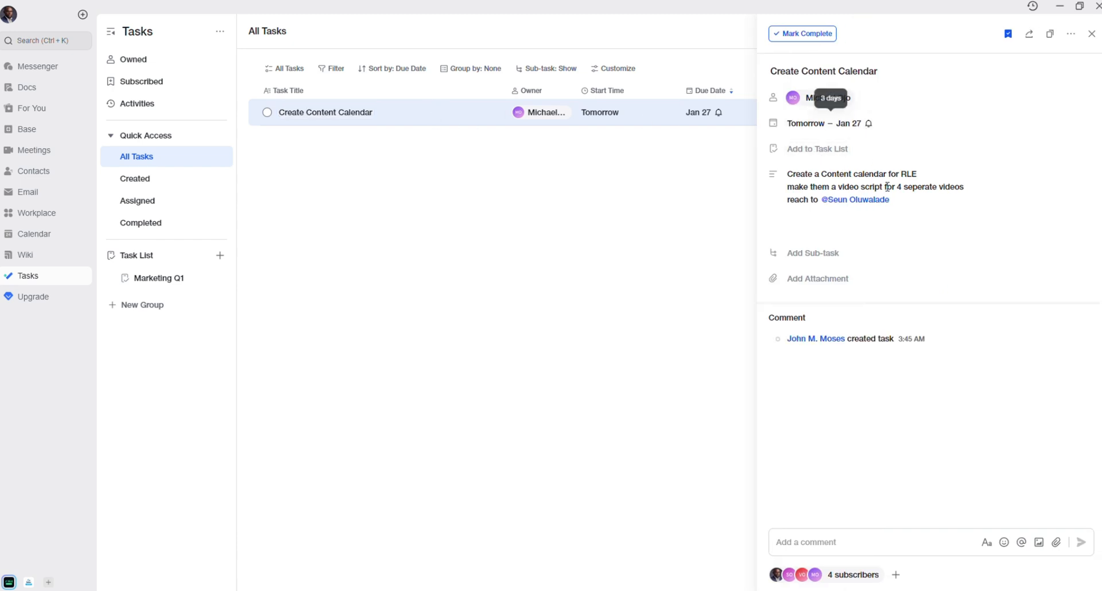
{"action": "left_click", "coordinate": [825, 148]}
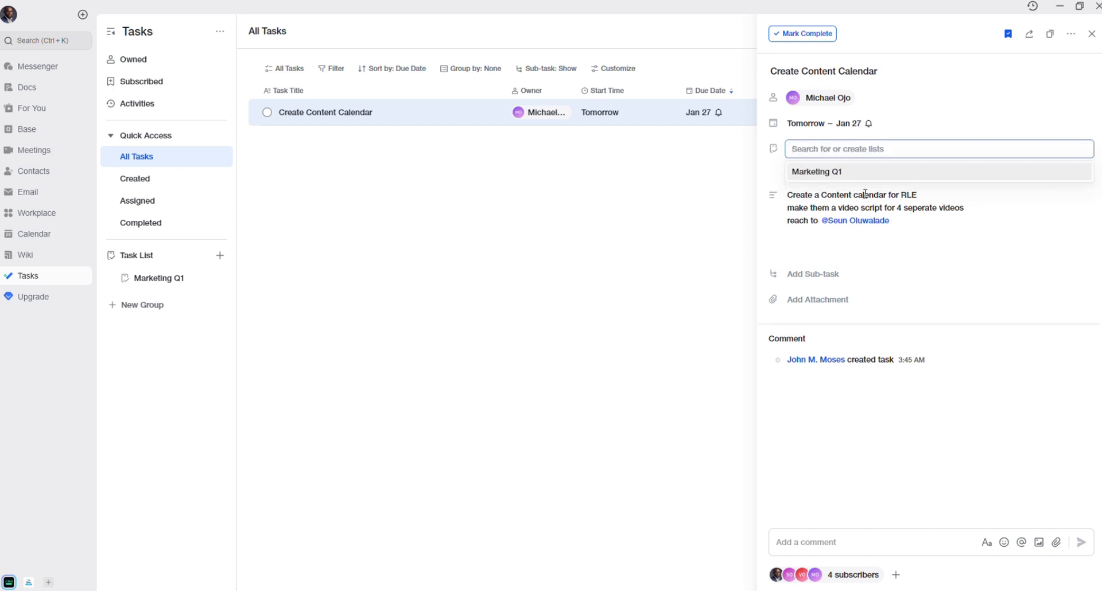
{"action": "left_click", "coordinate": [832, 172]}
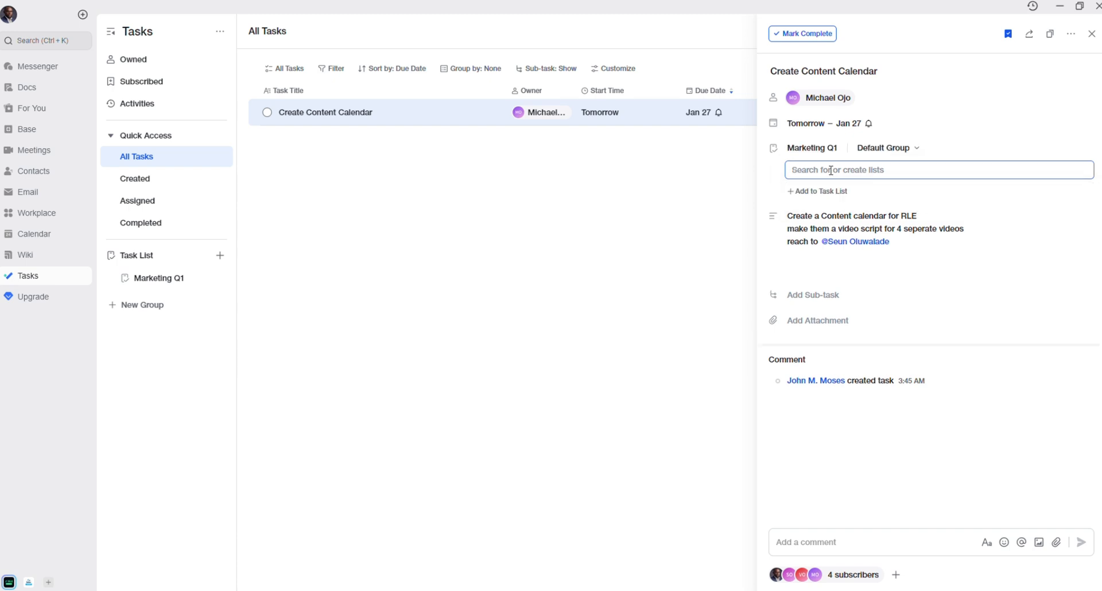
{"action": "left_click", "coordinate": [885, 148]}
{"action": "left_click", "coordinate": [885, 149]}
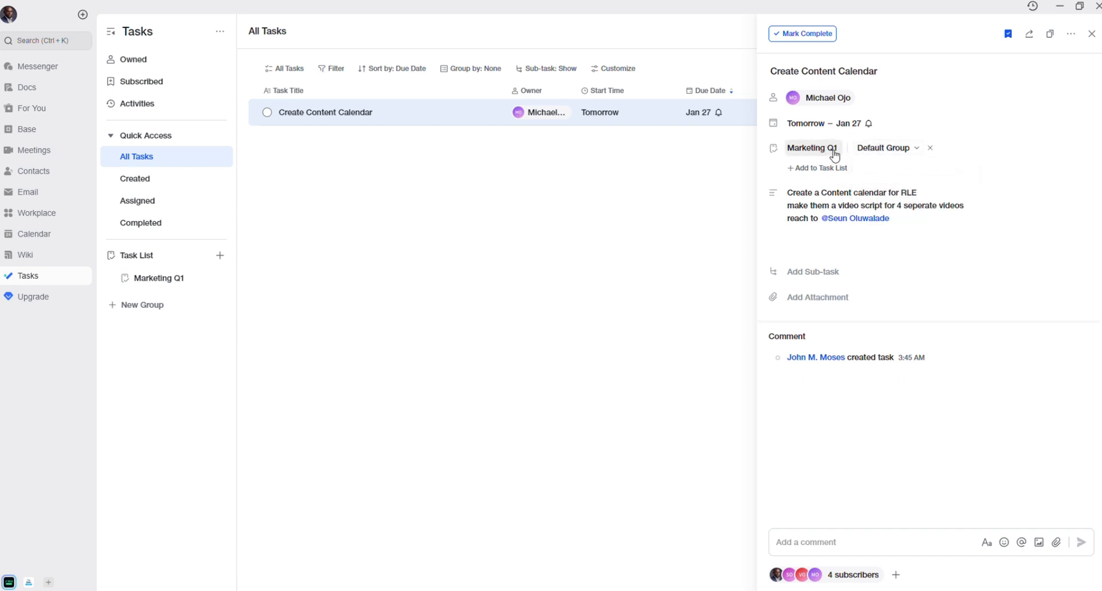
{"action": "left_click", "coordinate": [450, 333]}
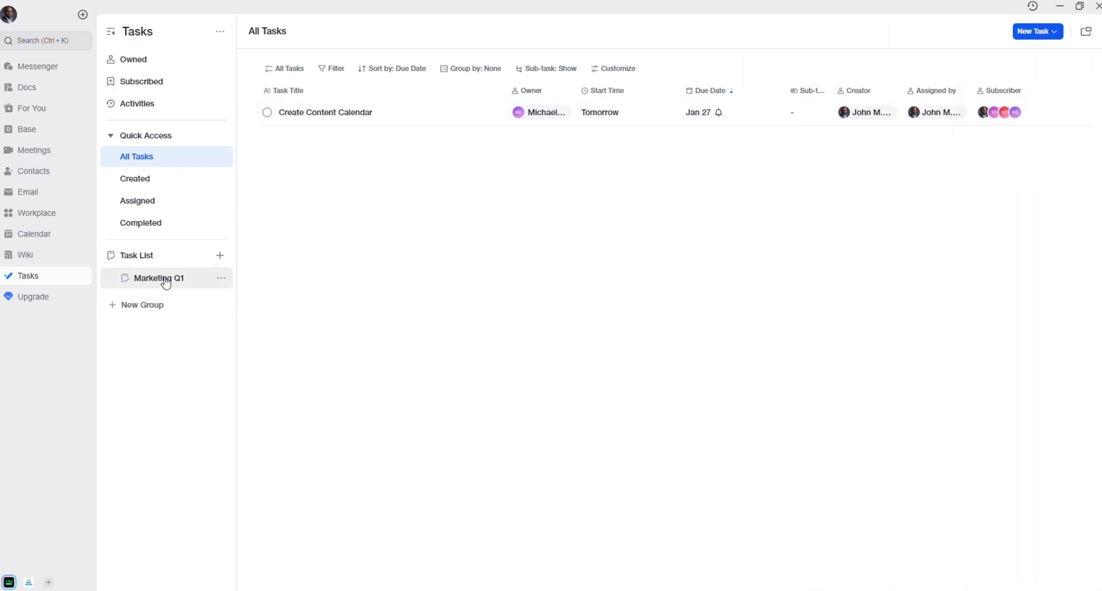
- In Marketing Q1, set Create Content Calendar's Priority to High
{"action": "left_click", "coordinate": [166, 282]}
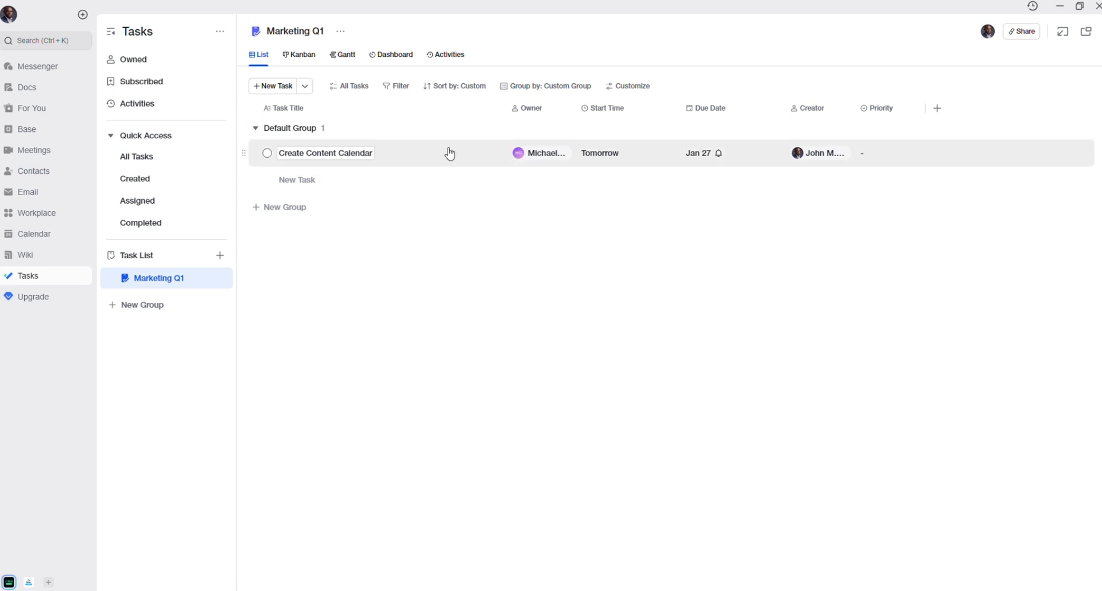
{"action": "left_click", "coordinate": [902, 155]}
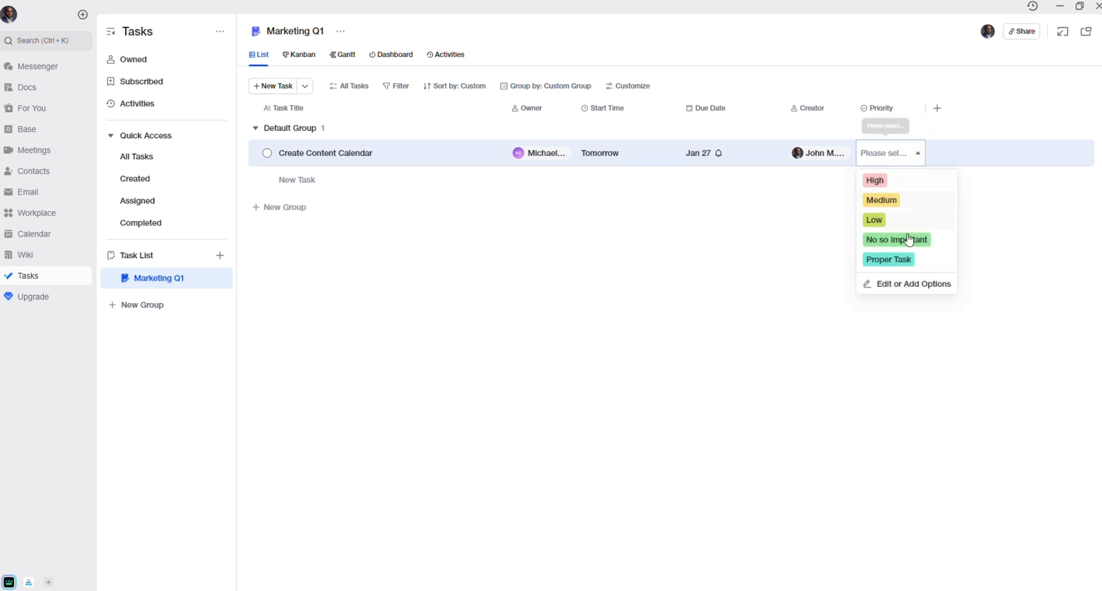
{"action": "left_click", "coordinate": [896, 259]}
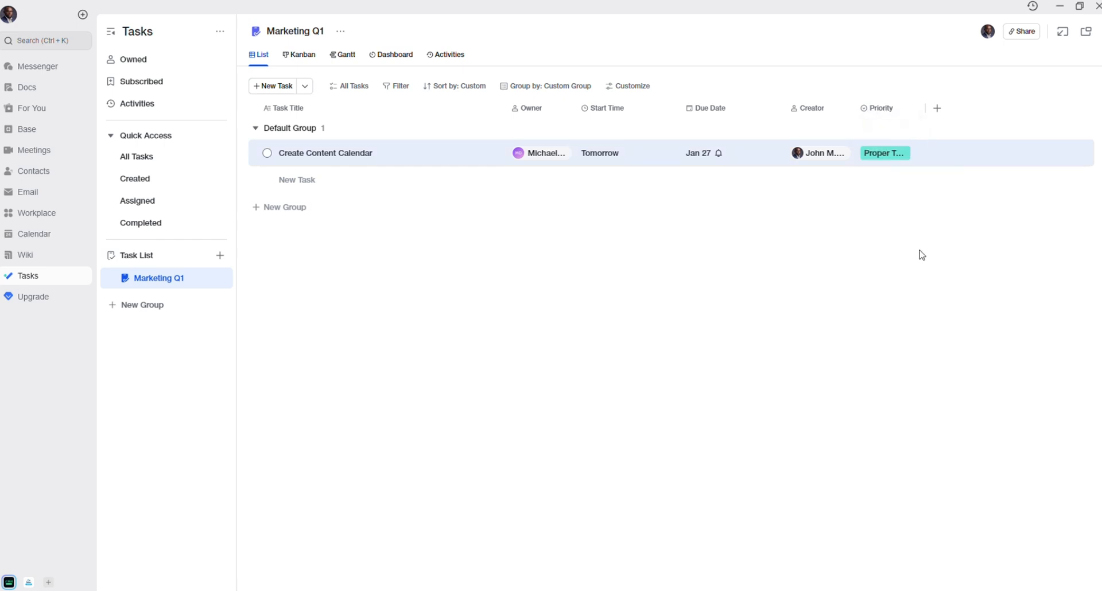
{"action": "left_click", "coordinate": [893, 152]}
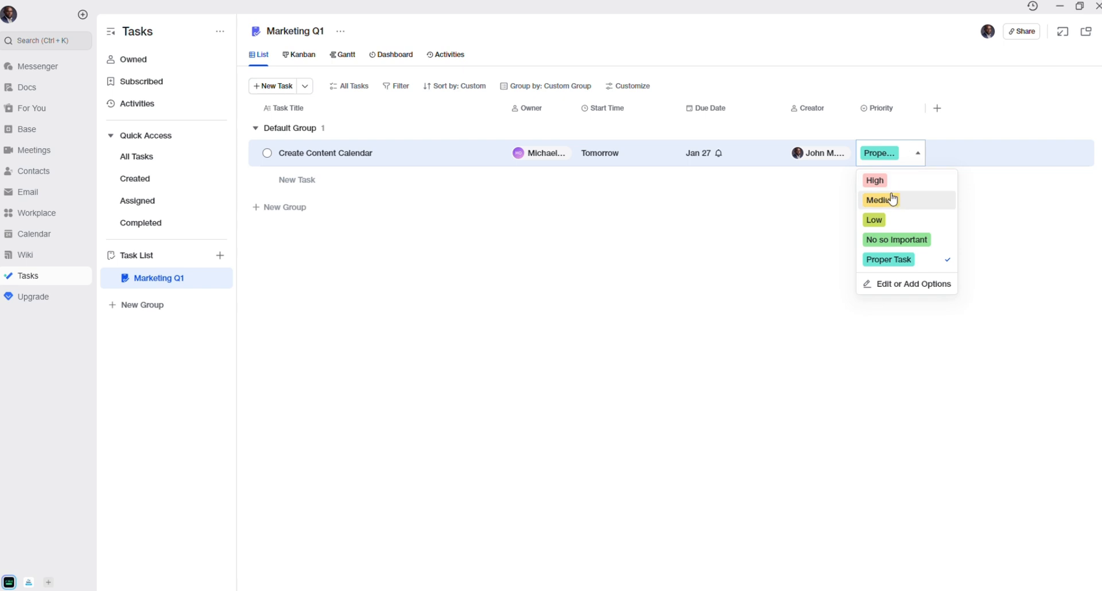
{"action": "left_click", "coordinate": [905, 201]}
{"action": "left_click", "coordinate": [895, 154]}
{"action": "left_click", "coordinate": [902, 182]}
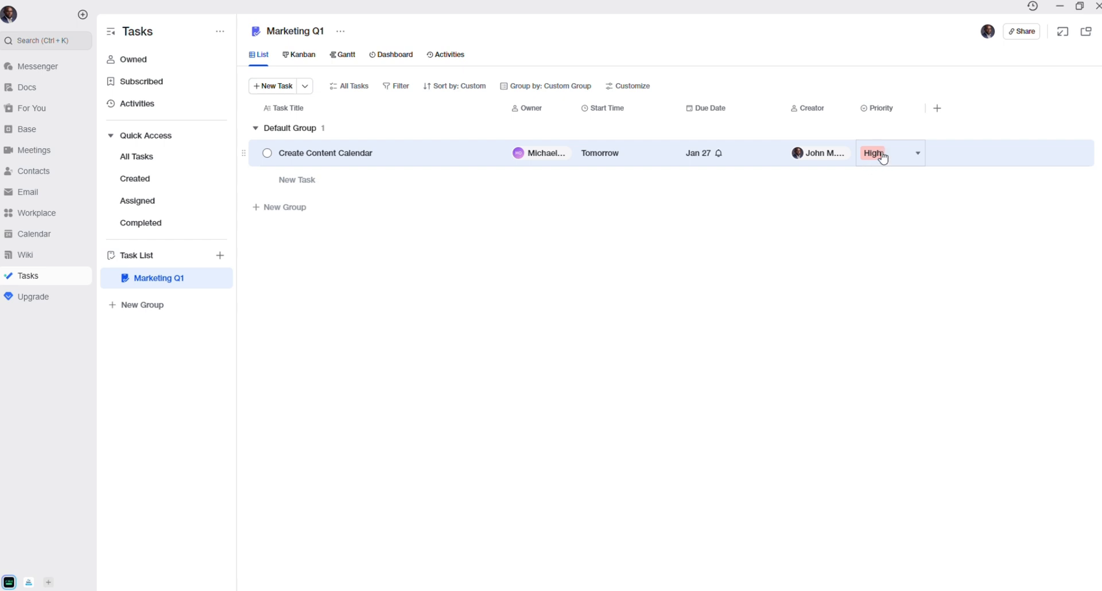